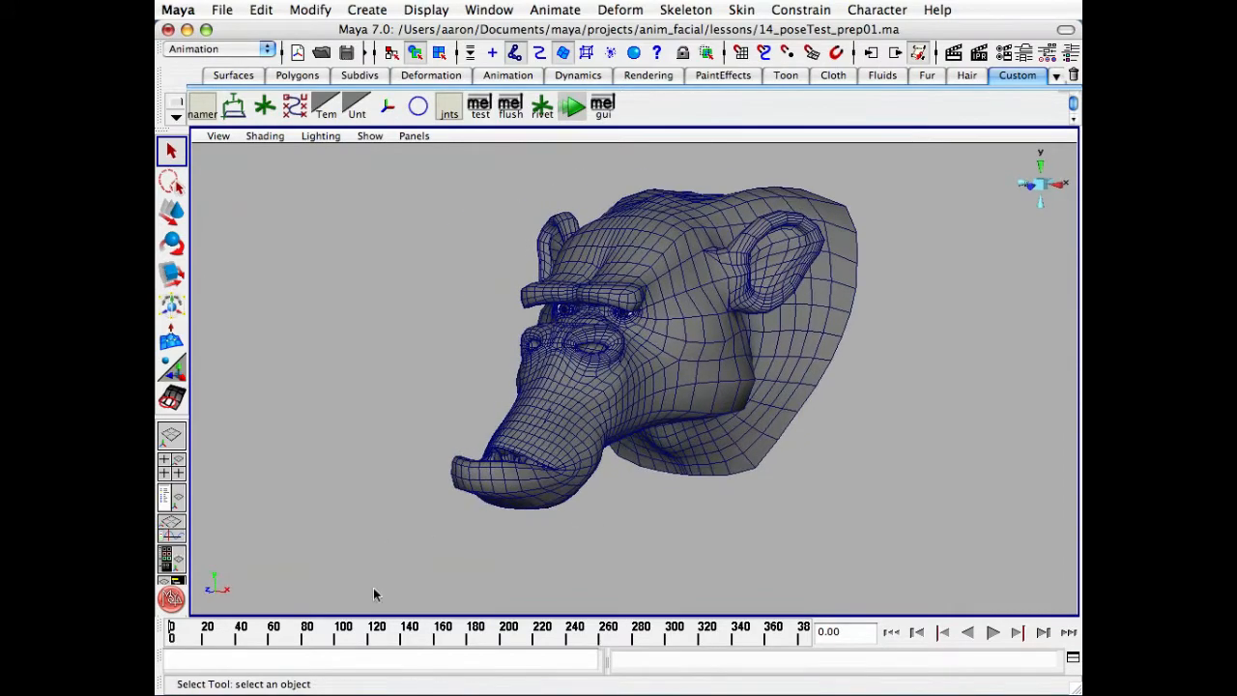
- Scrub through the full animation to review the creature's facial poses, returning to frame 0 for a closer three-quarter look at the head
drag(171, 633, 201, 634)
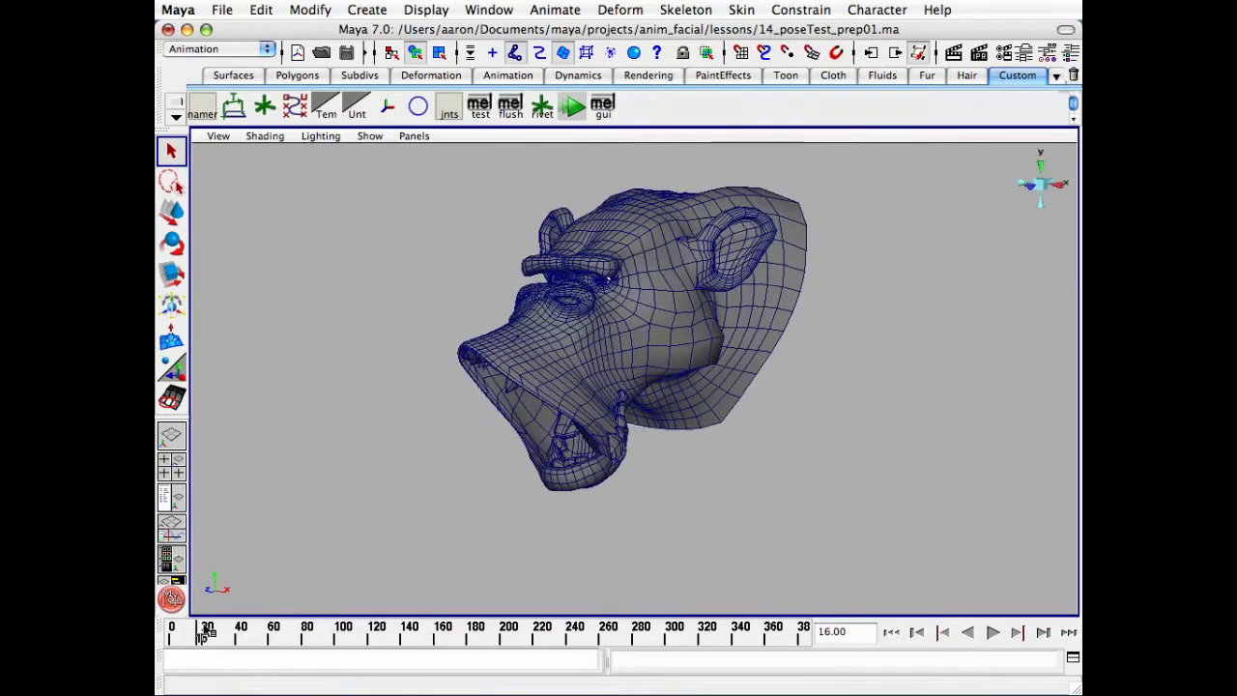
key(alt+v)
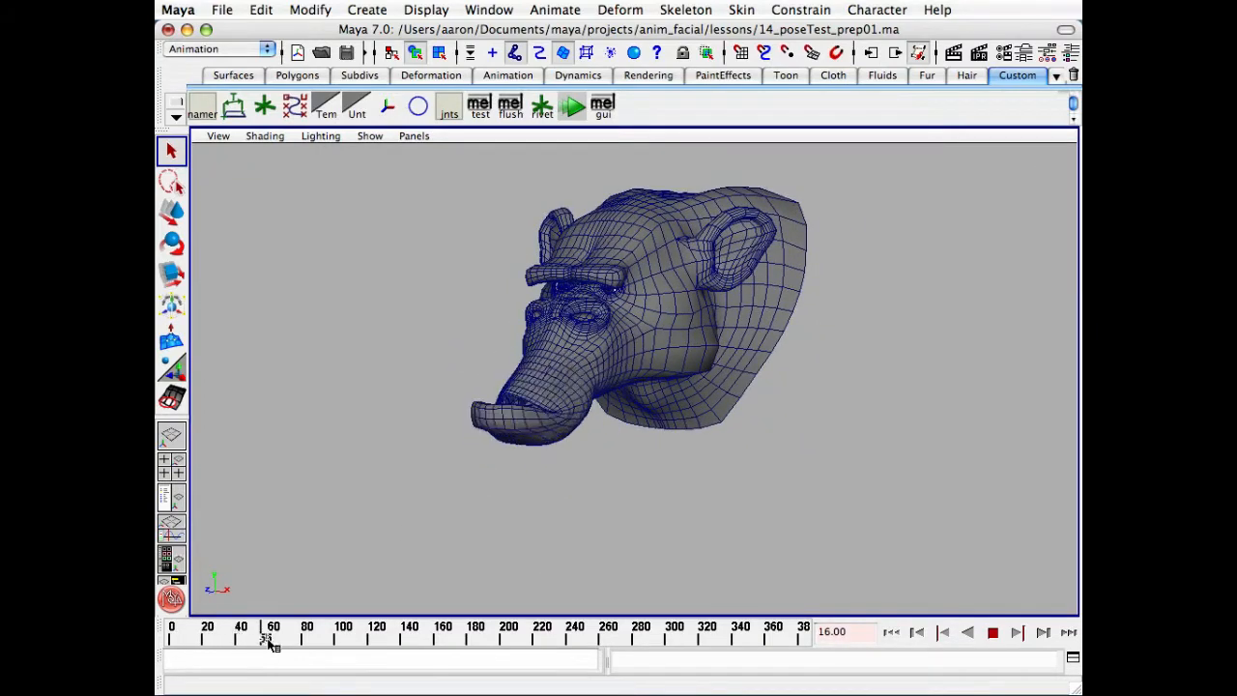
drag(316, 642, 639, 648)
drag(723, 657, 839, 667)
drag(160, 633, 160, 635)
alt+drag(572, 391, 590, 371)
alt+right_drag(589, 371, 665, 366)
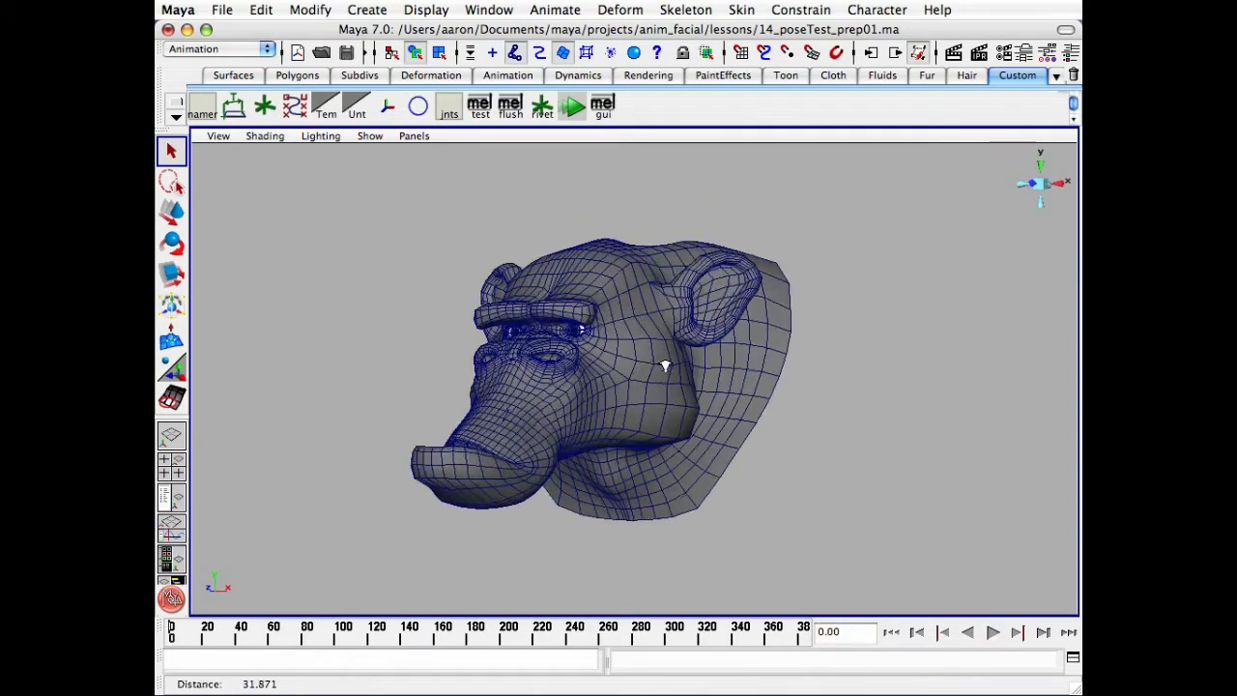
alt+drag(665, 367, 732, 377)
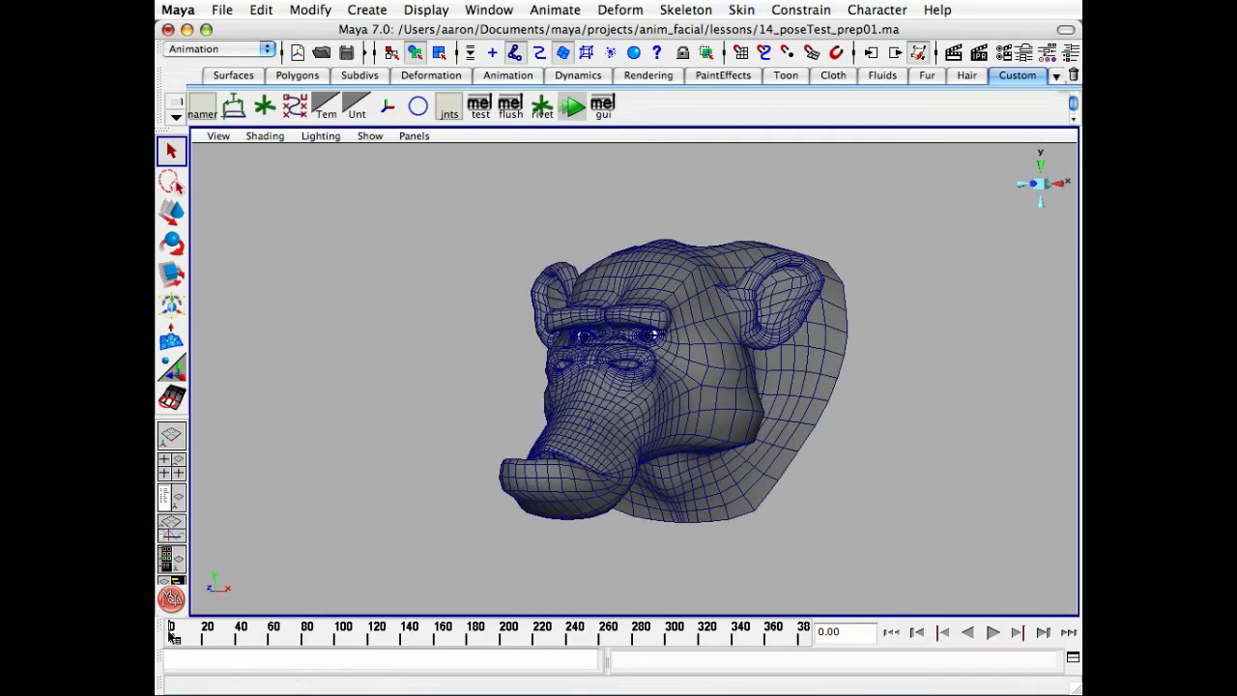
- Examine the wide-open jaw poses between frames 4 and 15, checking where the teeth poke through the cheek at frame 15
drag(172, 638, 178, 638)
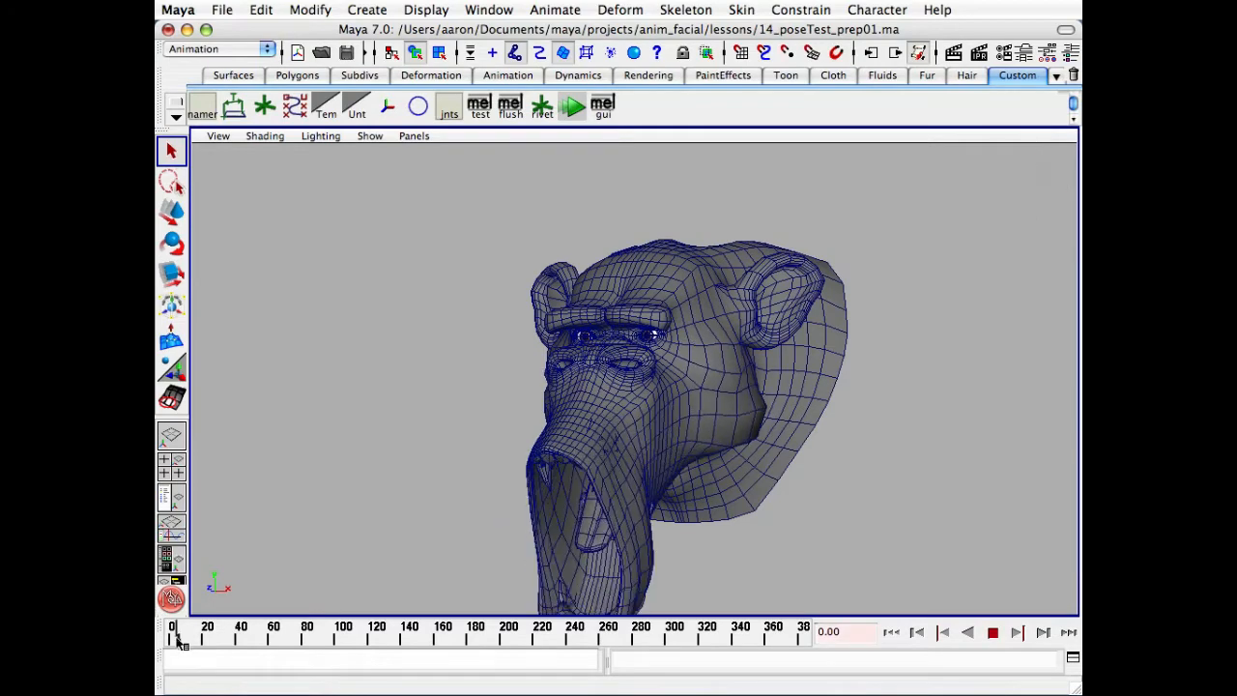
alt+right_drag(561, 503, 533, 494)
alt+middle_drag(533, 494, 541, 412)
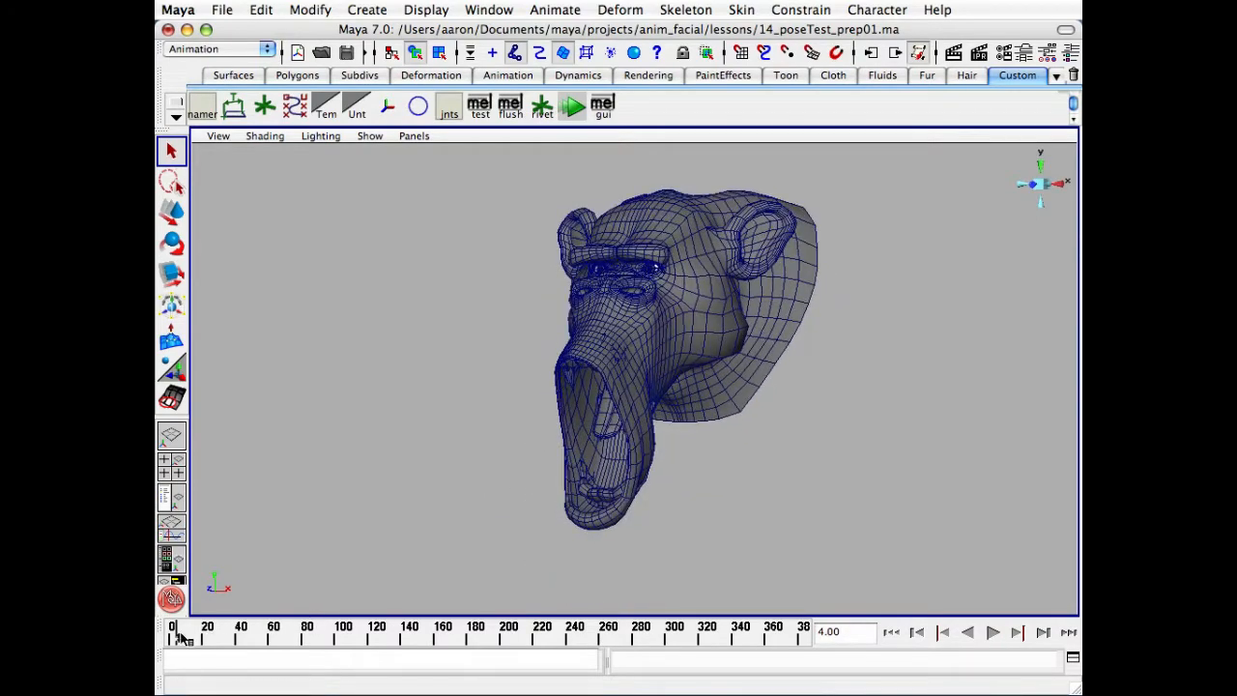
drag(179, 638, 197, 640)
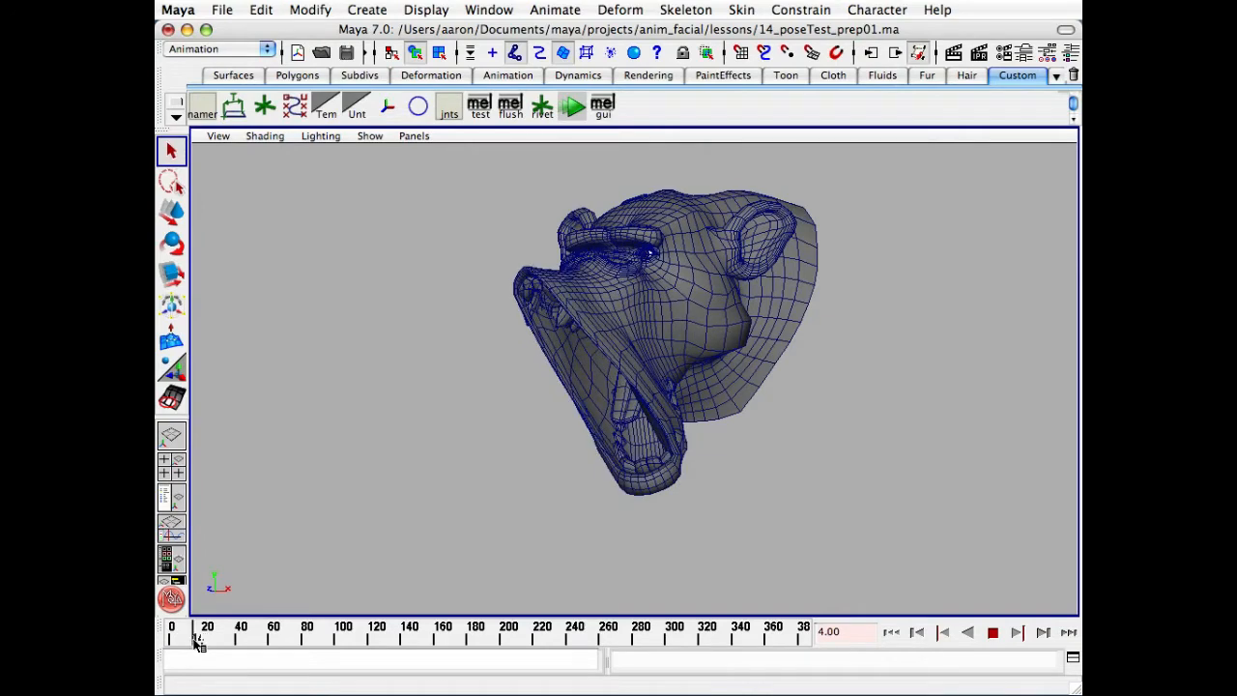
key(Escape)
alt+drag(416, 513, 676, 394)
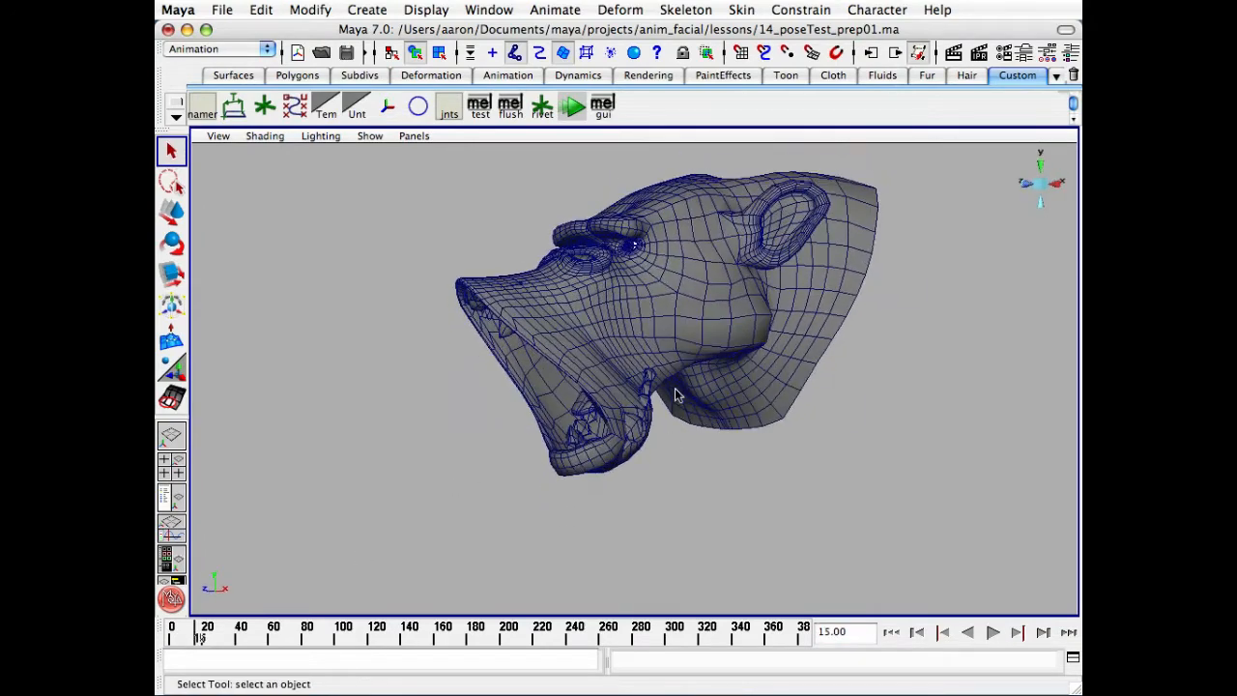
alt+drag(650, 438, 676, 433)
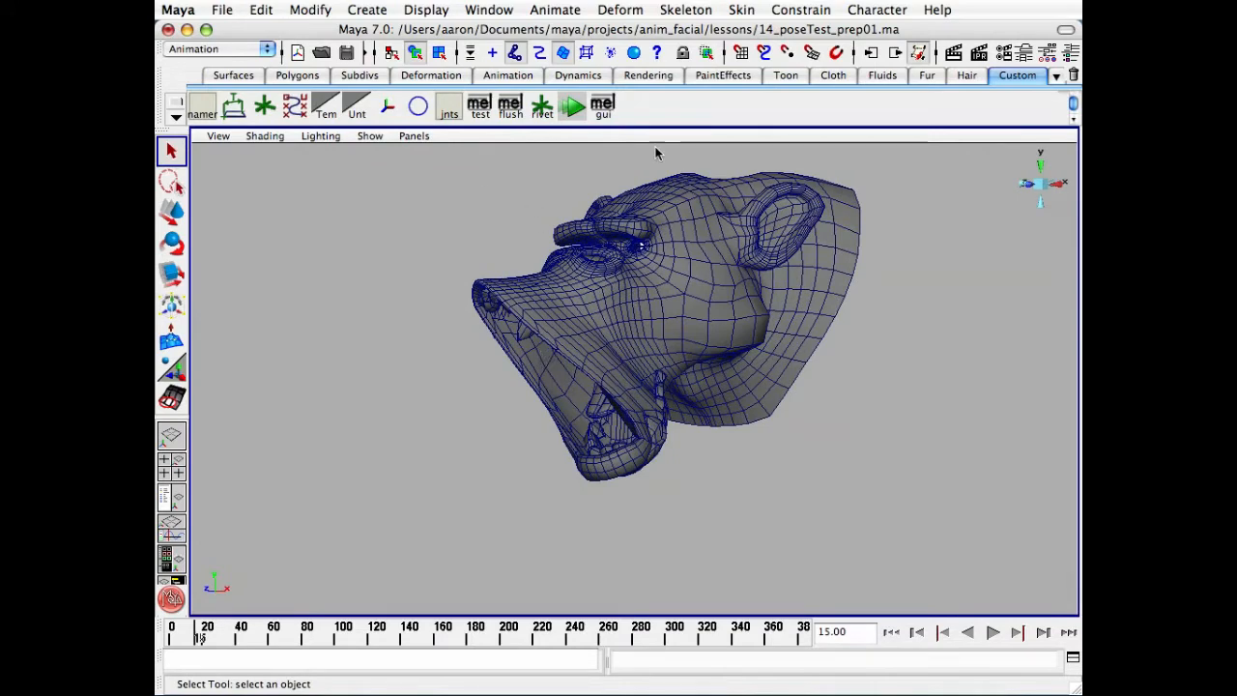
- Open the cave01 character GUI, show its face controls, and narrow its window so the open mouth is unobstructed
alt+middle_drag(744, 295, 889, 317)
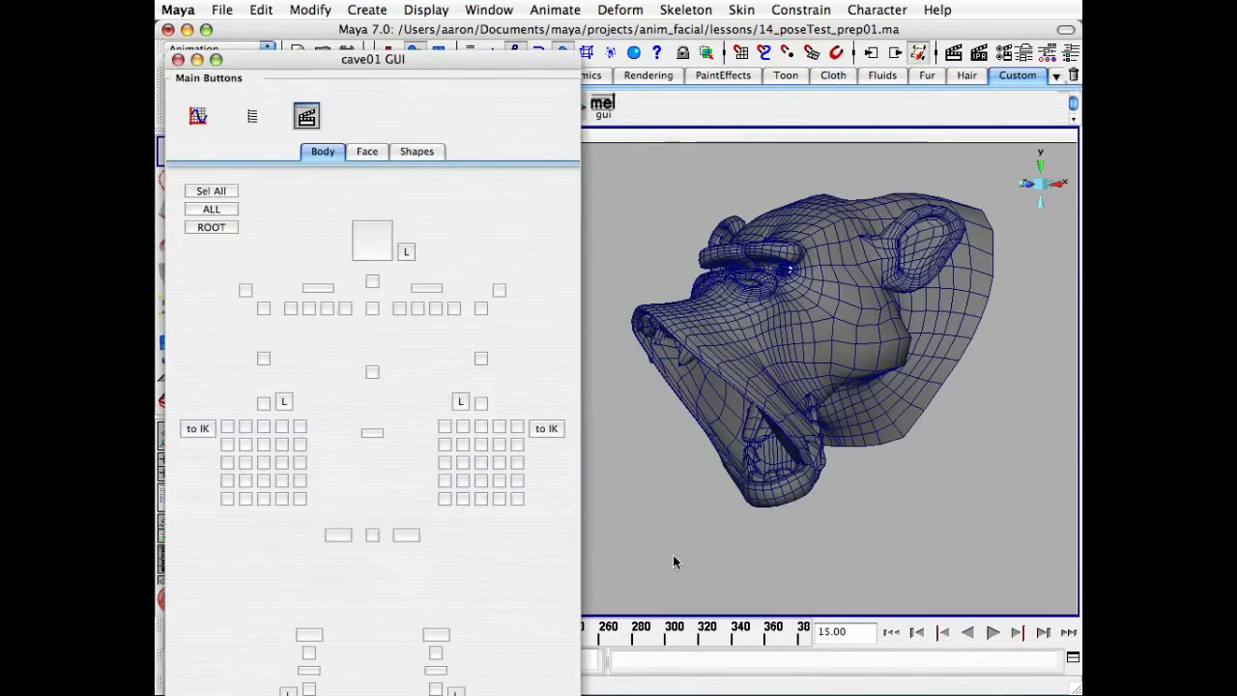
click(369, 153)
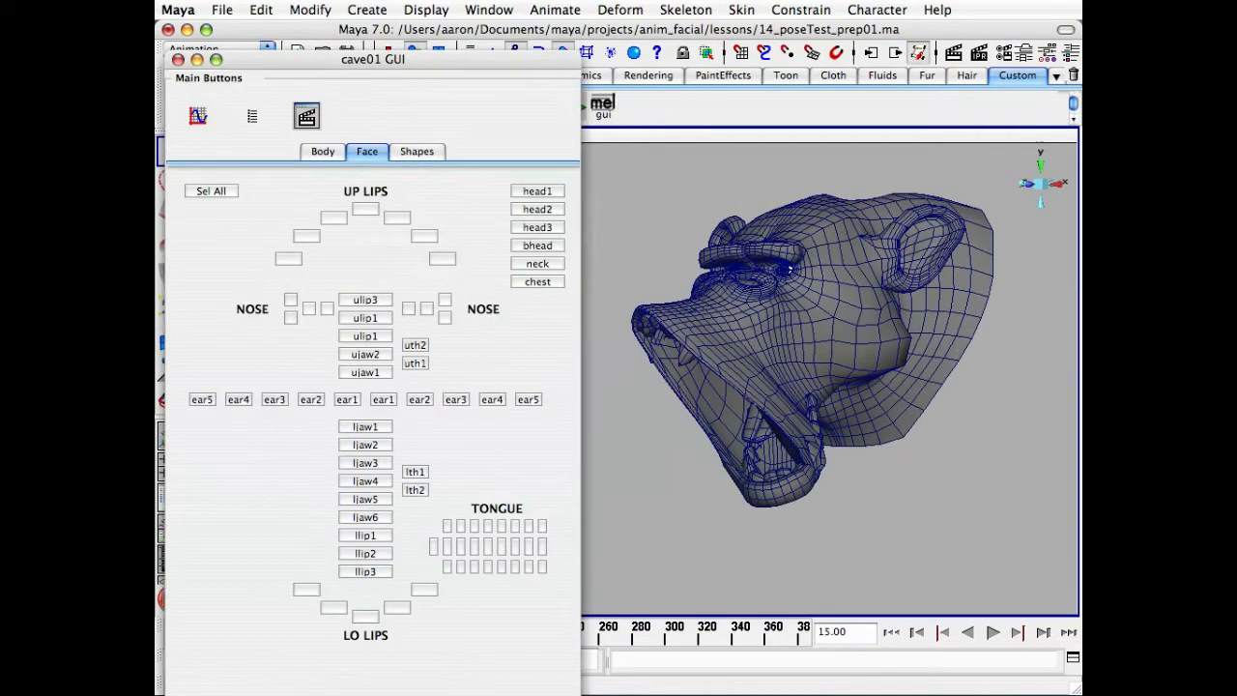
drag(576, 692, 519, 679)
alt+drag(791, 466, 790, 456)
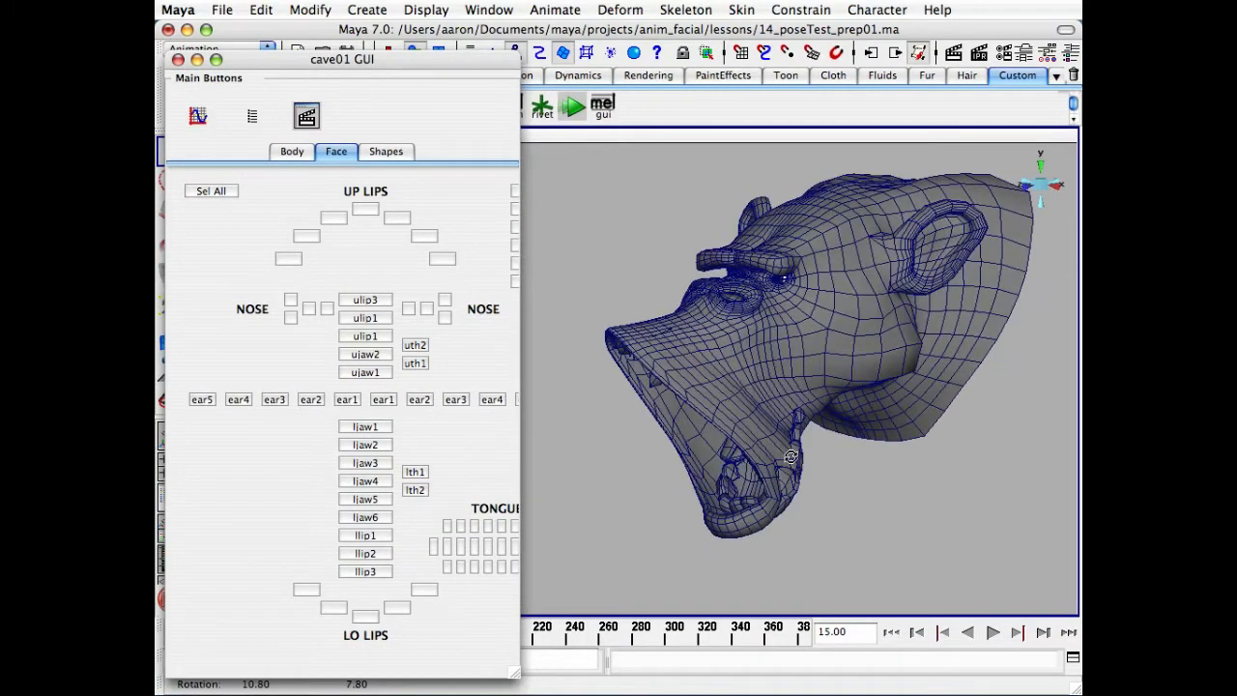
- Adjust the lower teeth joint lth1 at frame 15 so the back teeth sit inside the cheek
click(416, 474)
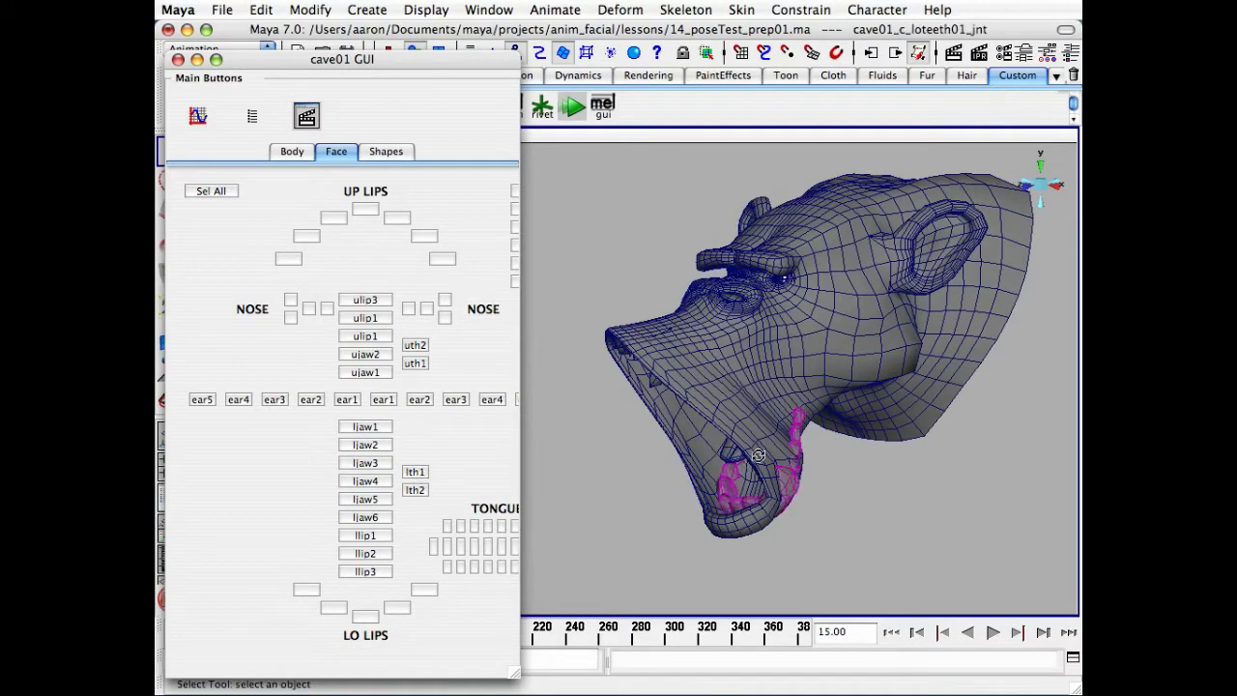
alt+drag(618, 488, 663, 485)
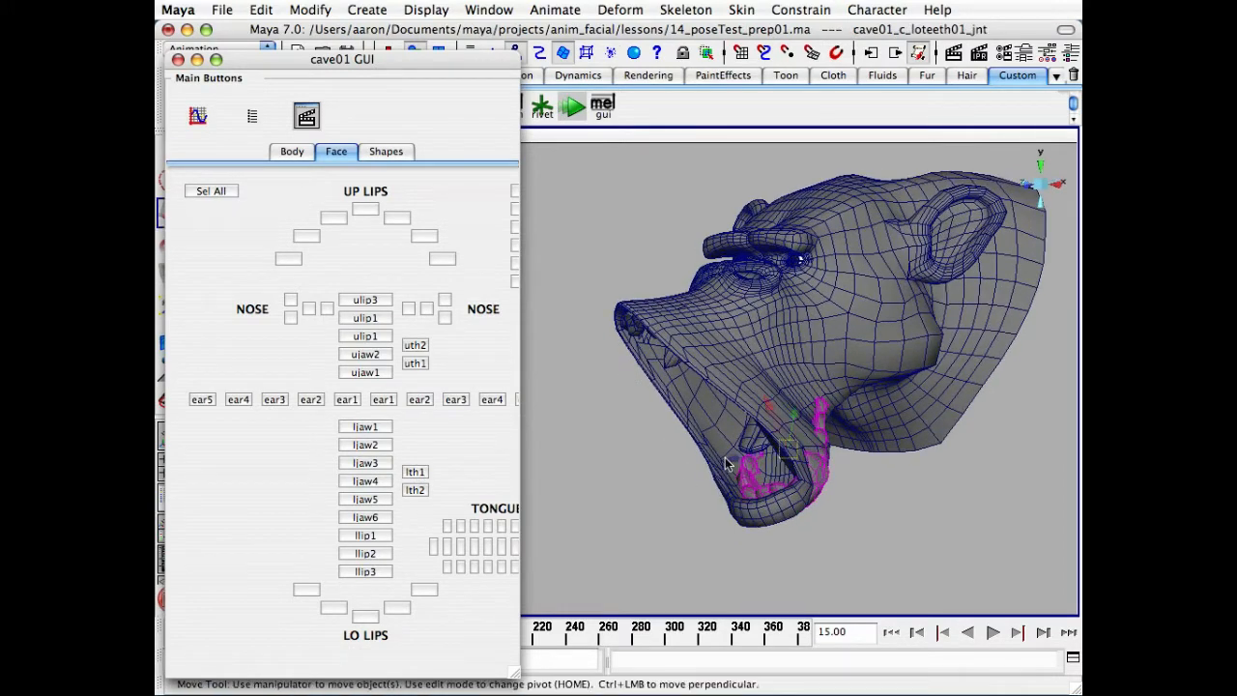
drag(731, 459, 599, 469)
key(r)
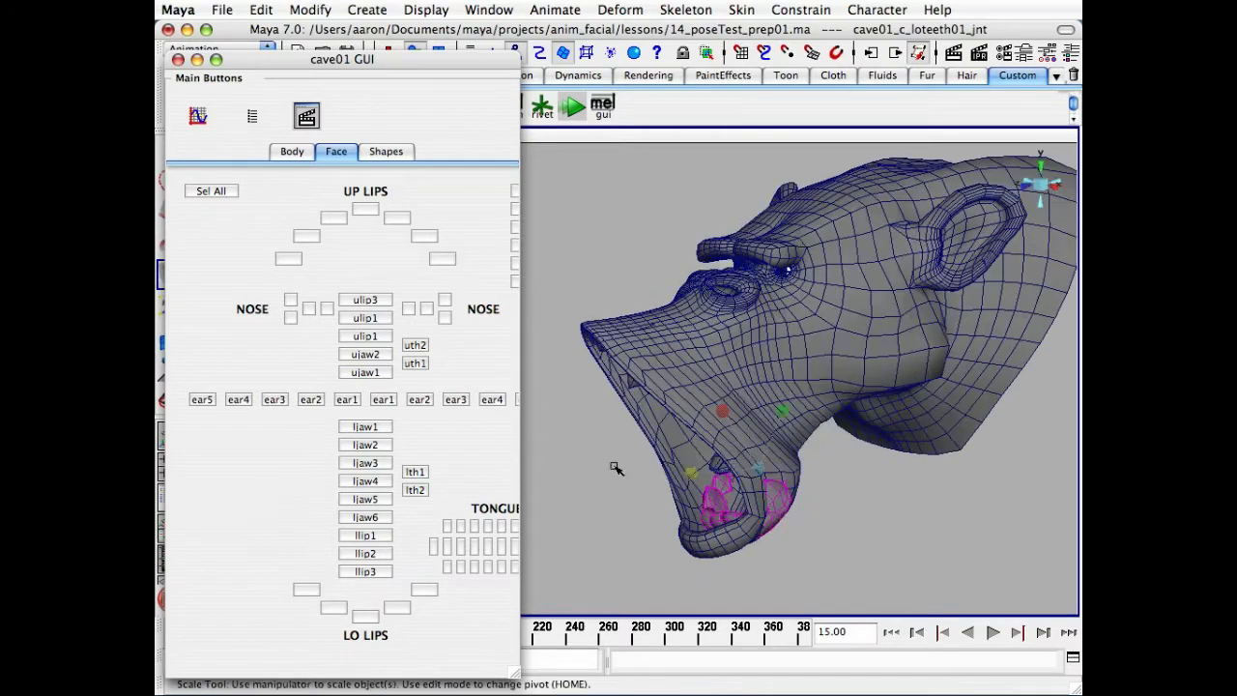
- Scale and move the lower teeth joint lth2 at frame 15 to fit the front teeth inside the lower jaw, and clear the selection
click(414, 490)
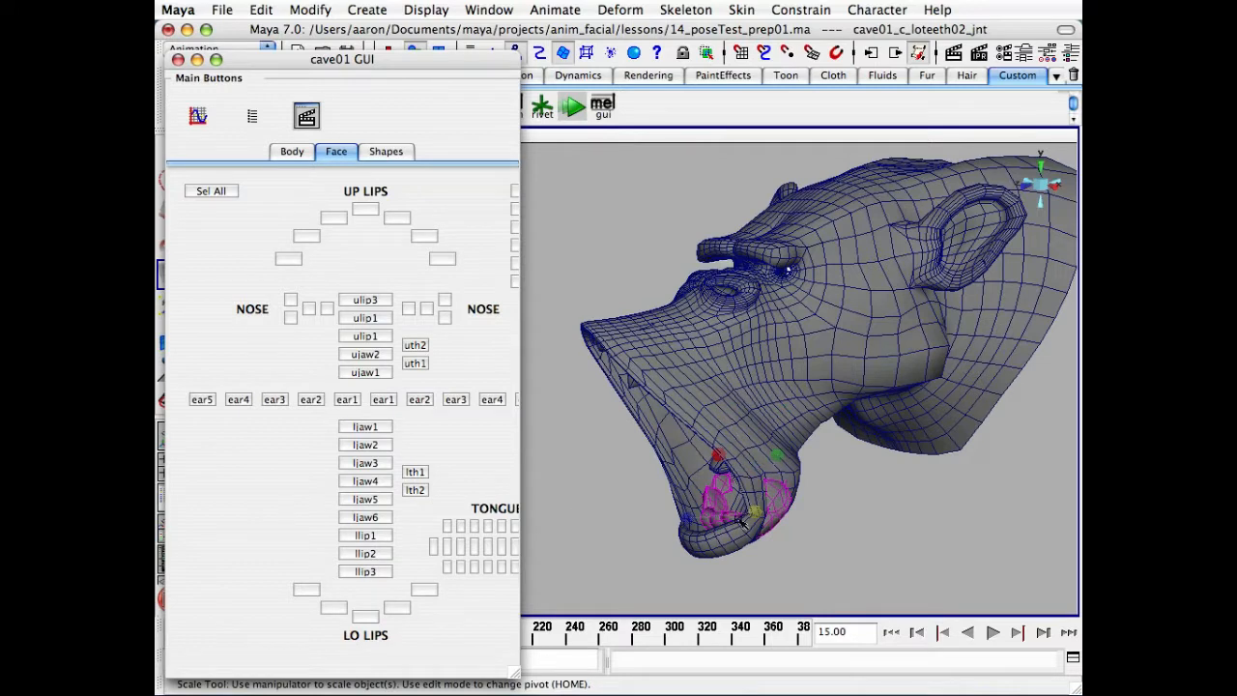
drag(692, 523, 707, 523)
key(w)
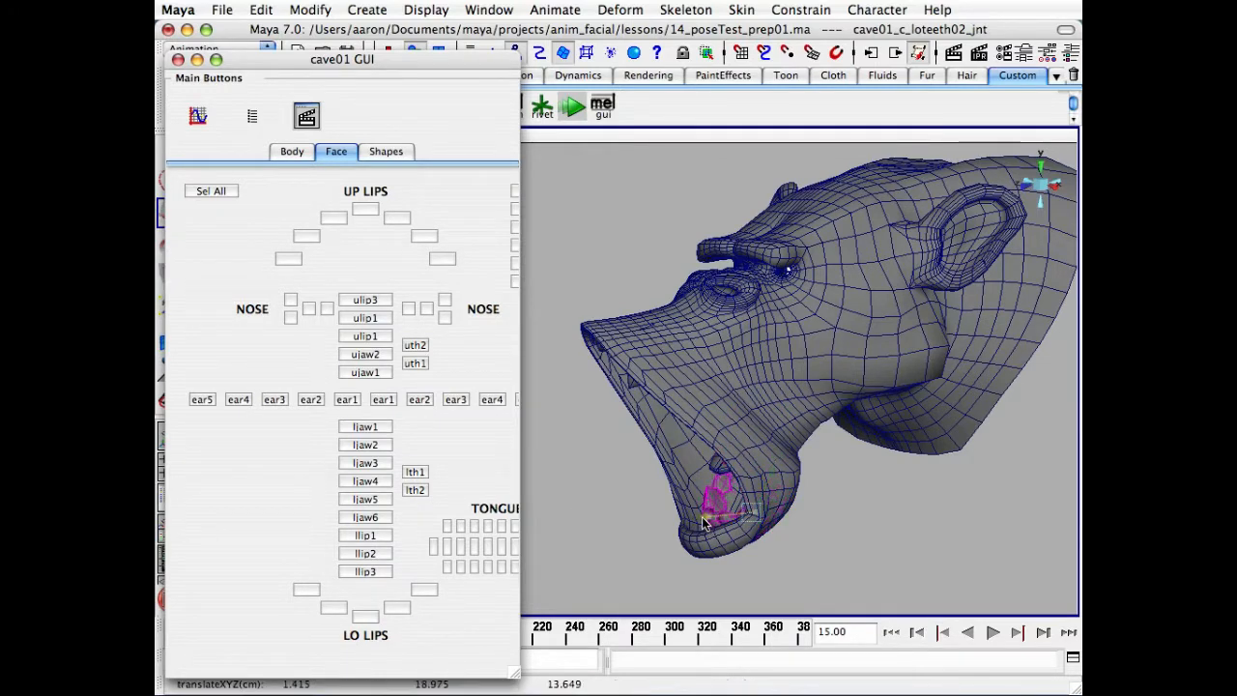
click(849, 528)
alt+drag(849, 528, 747, 490)
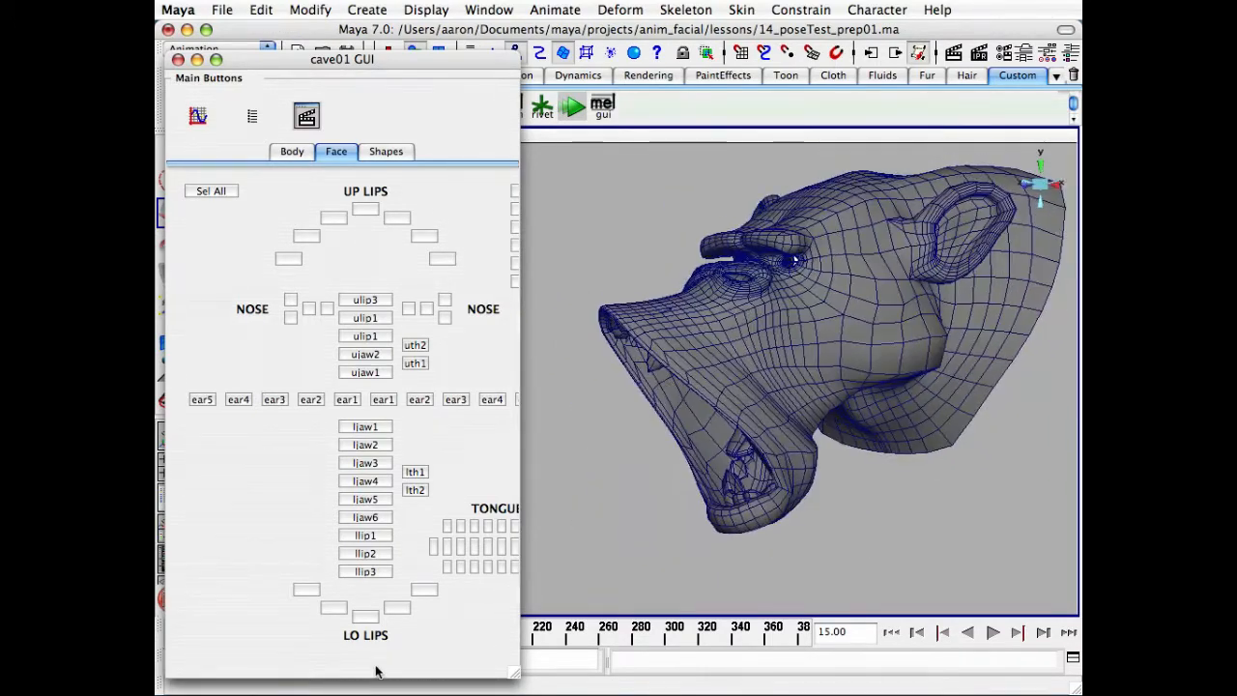
- Shorten the cave01 GUI window to expose the timeline, and go to frame 40 to examine the flared-lips pose from the side
drag(522, 680, 522, 628)
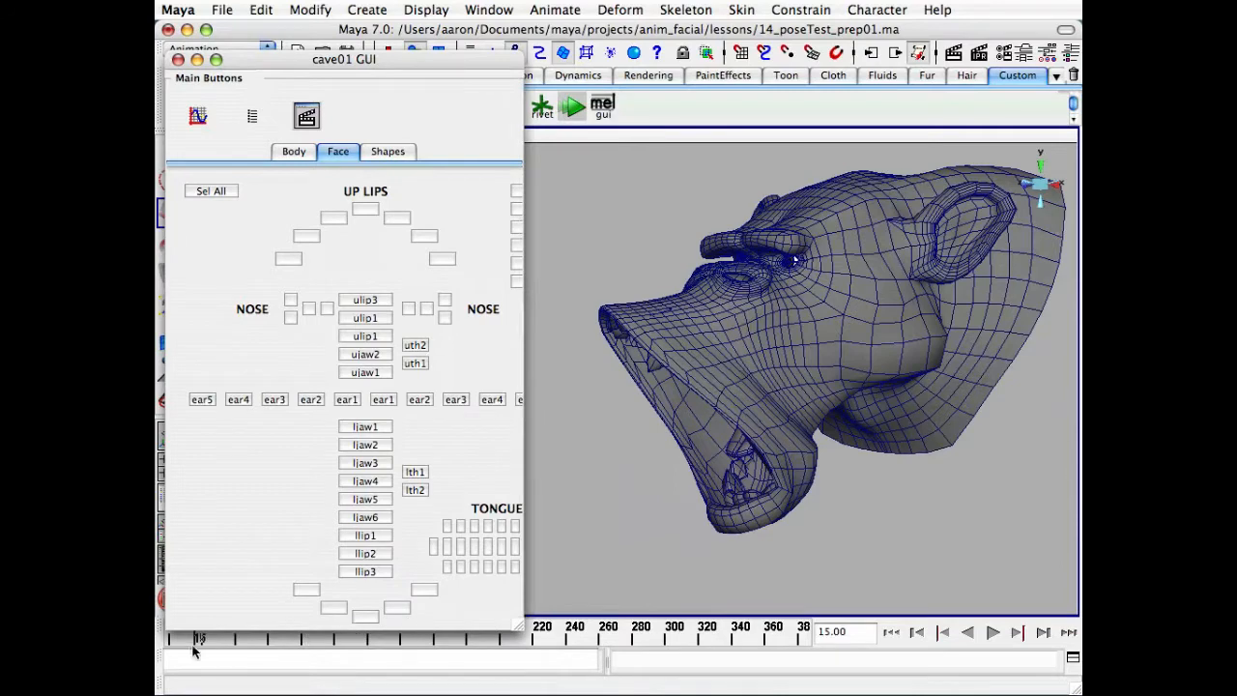
mouse_move(199, 643)
mouse_down()
mouse_move(251, 647)
mouse_move(237, 649)
mouse_up()
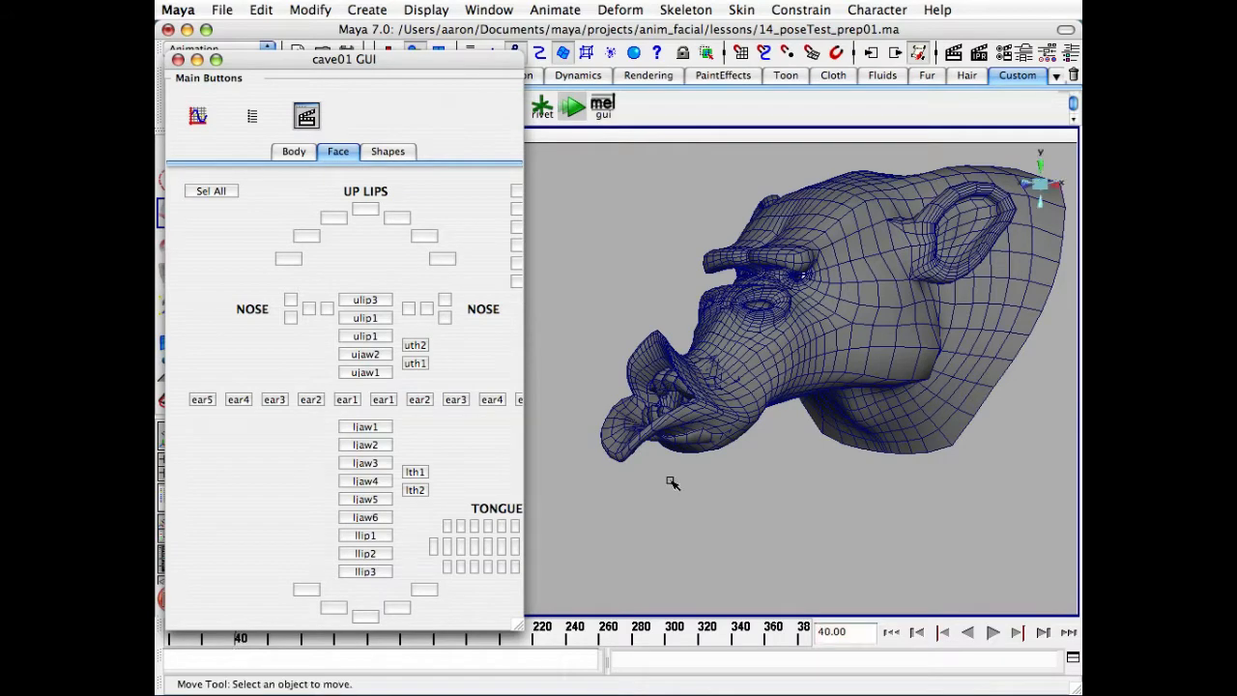
alt+drag(669, 481, 626, 522)
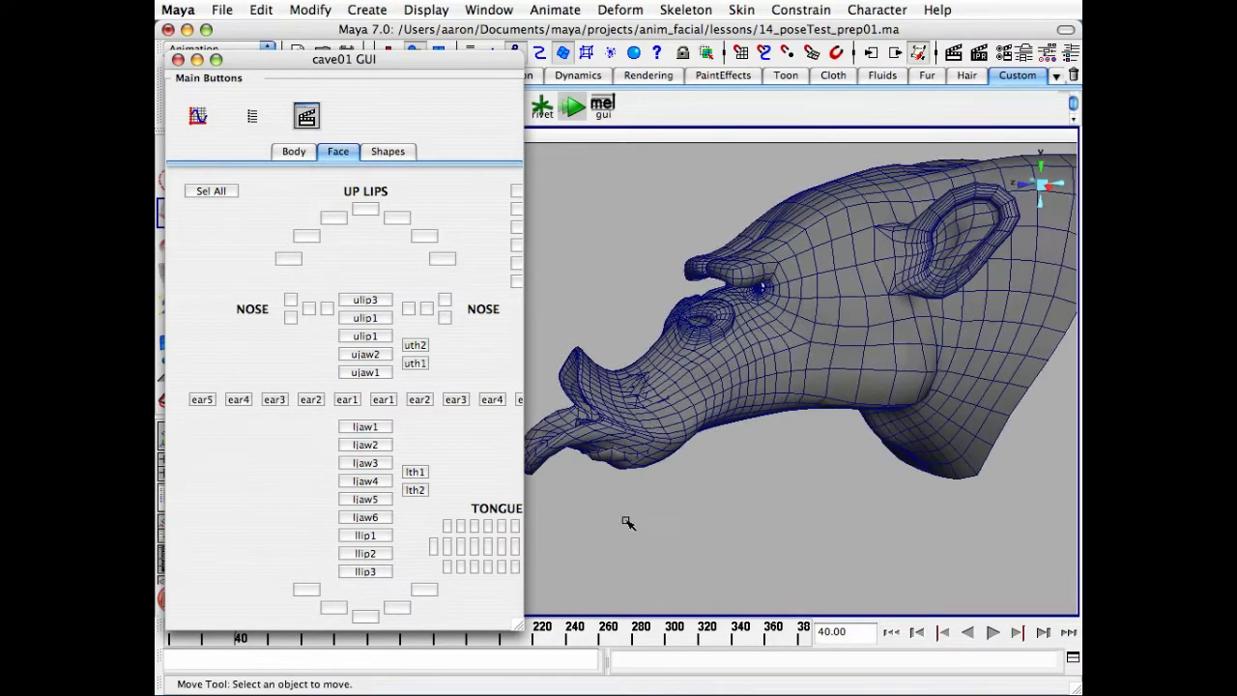
key(alt+v)
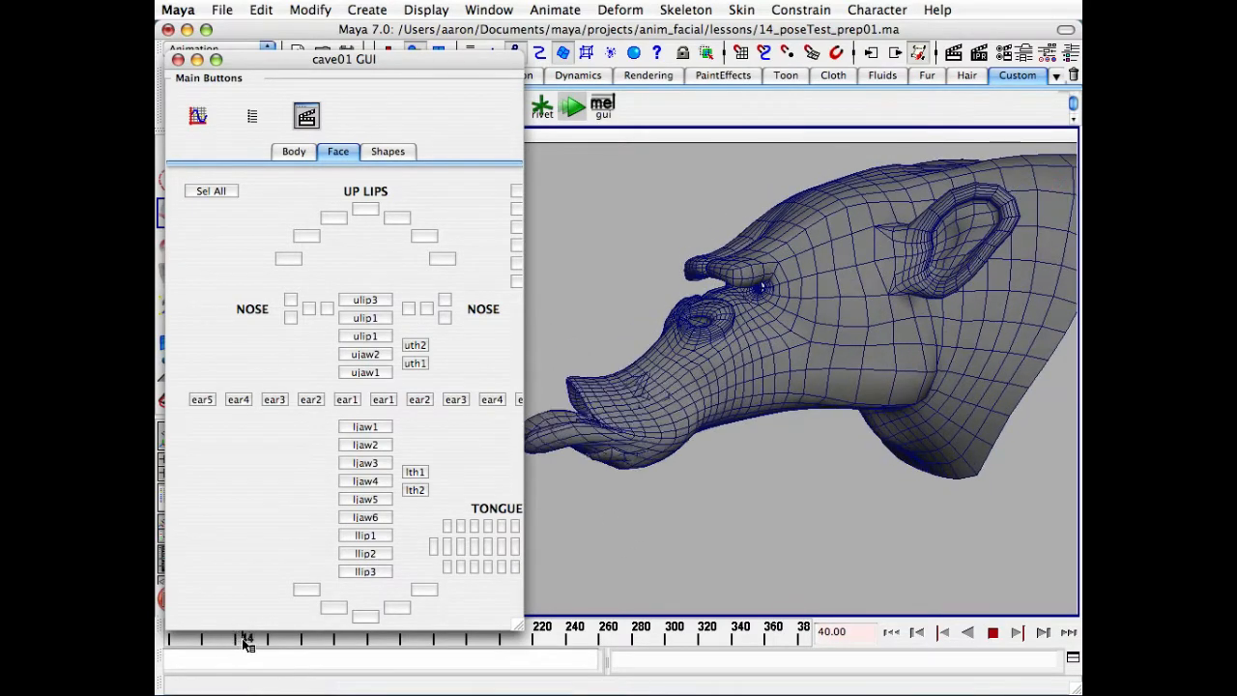
key(Escape)
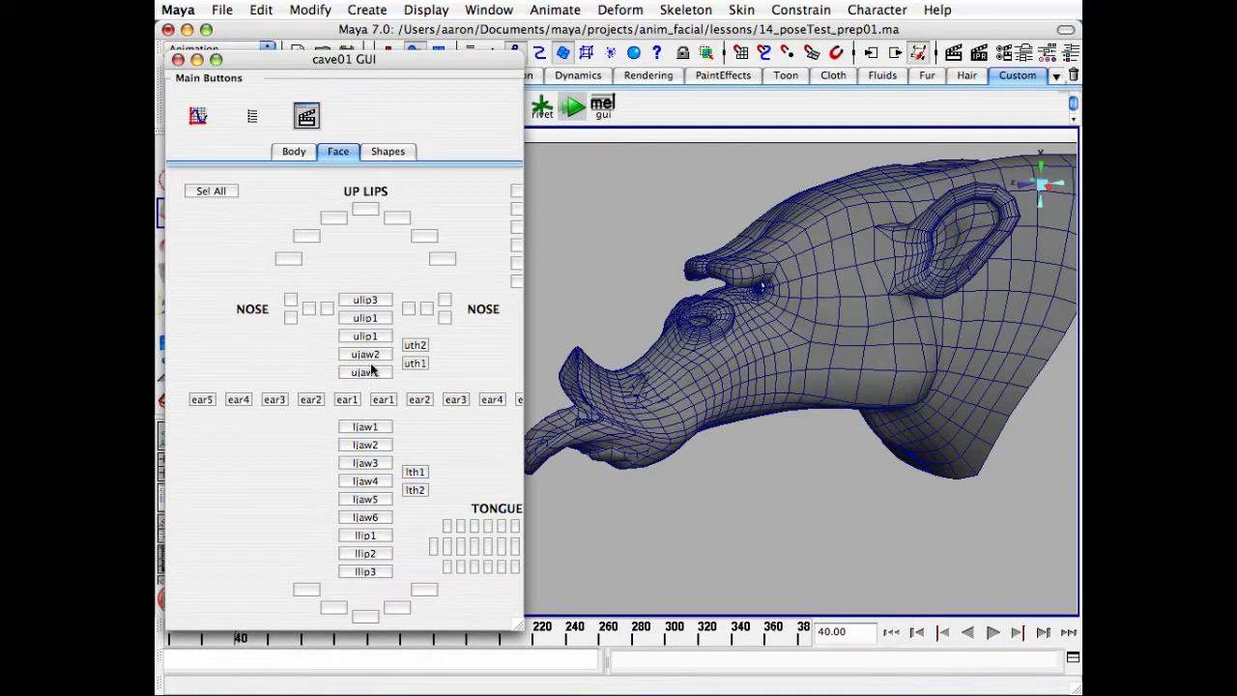
- Reposition the upper teeth joint uth2 and the lower teeth joint lth2 to fit the flared-lips pose at frame 40
click(418, 348)
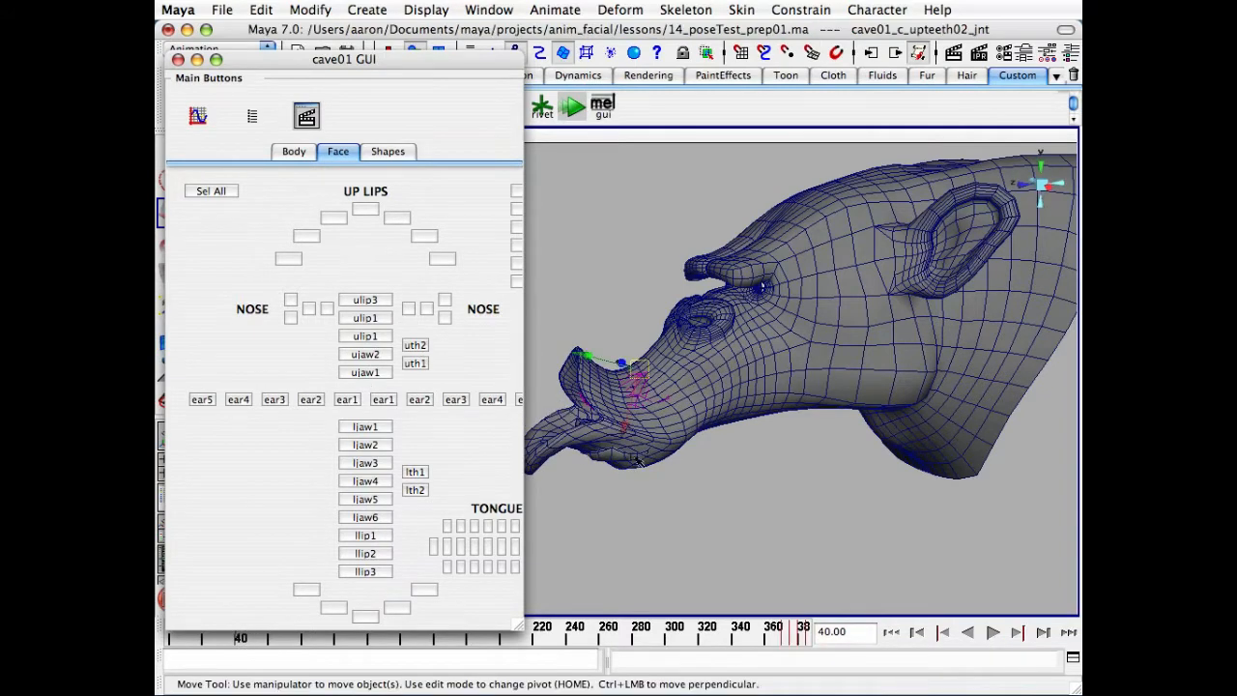
drag(629, 431, 625, 435)
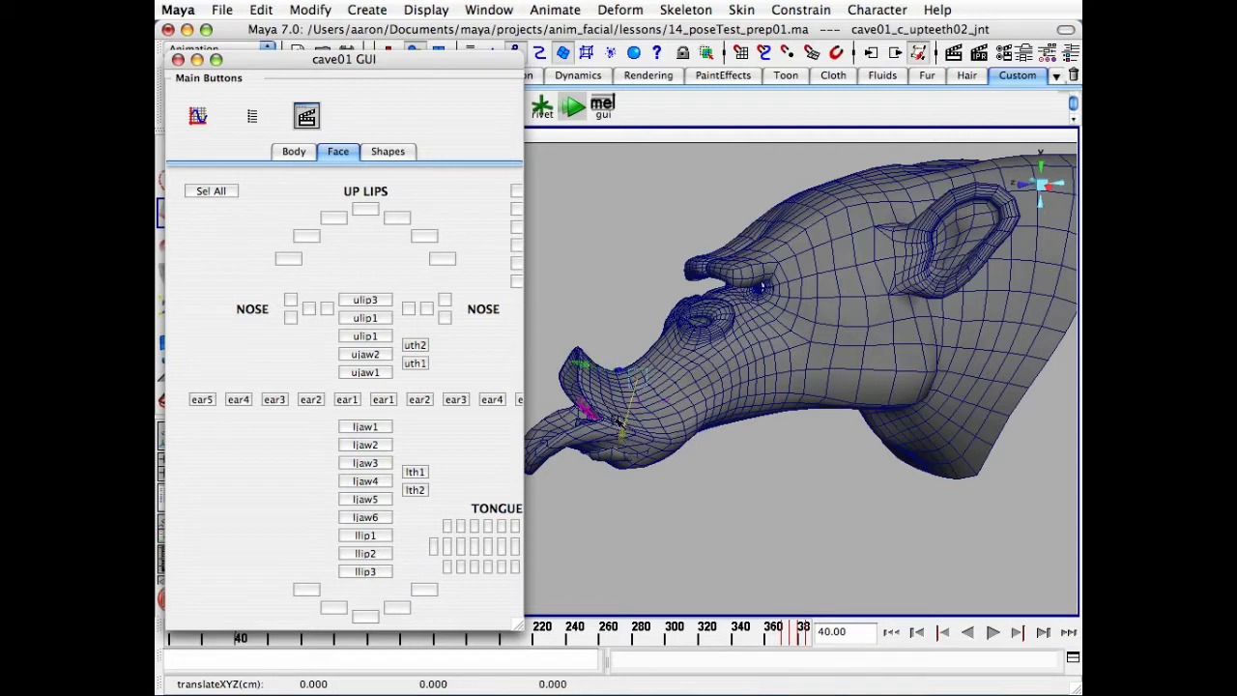
click(418, 491)
click(624, 399)
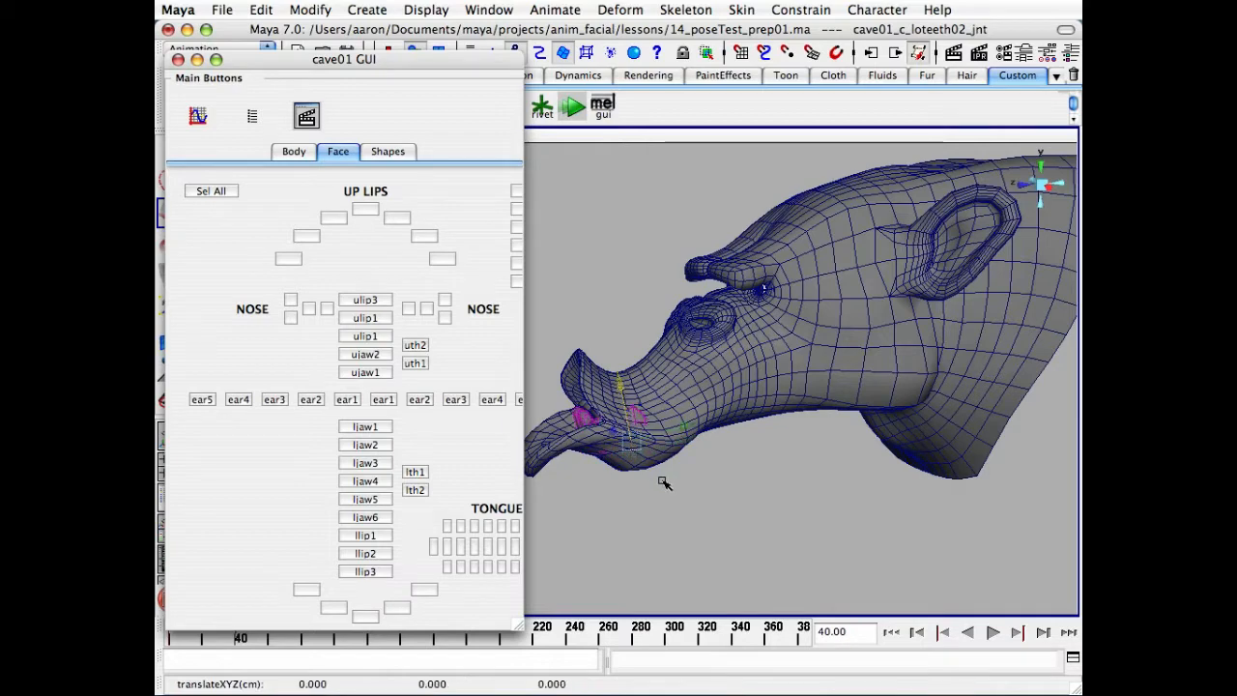
- Refine the scale and rotation of the lower teeth joint lth2 at frame 40, and clear the selection
key(r)
alt+drag(664, 483, 649, 442)
alt+drag(743, 454, 680, 432)
key(e)
click(828, 541)
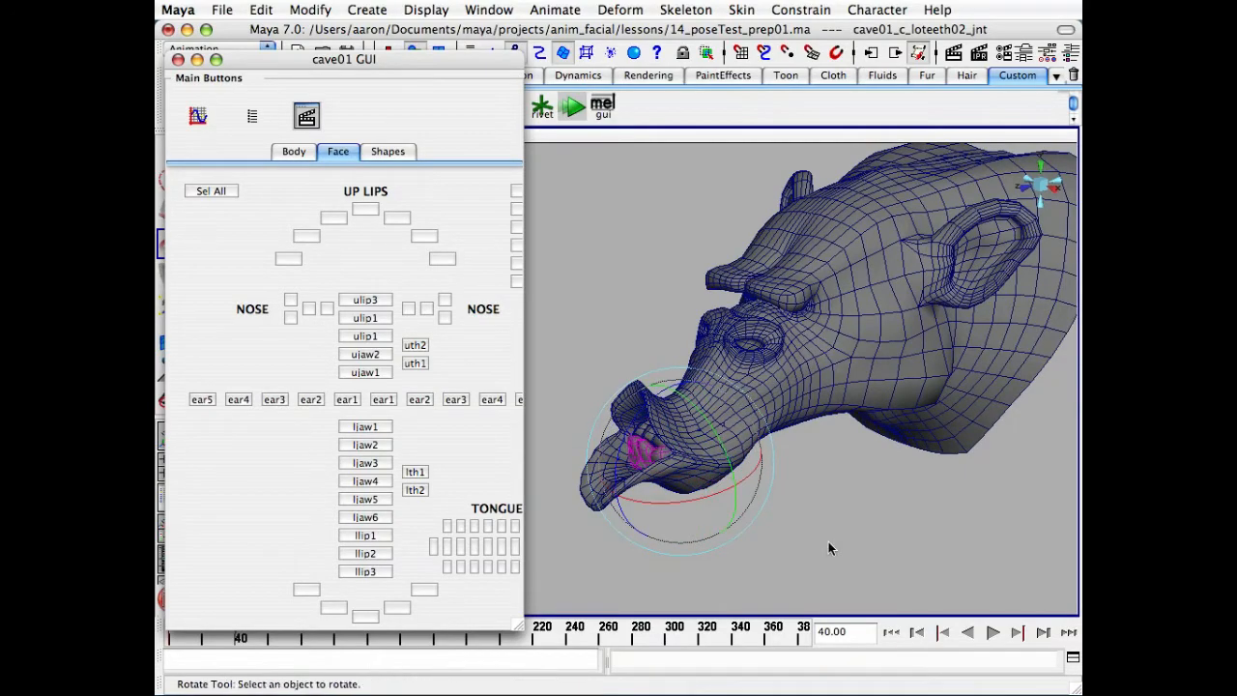
alt+drag(828, 541, 803, 517)
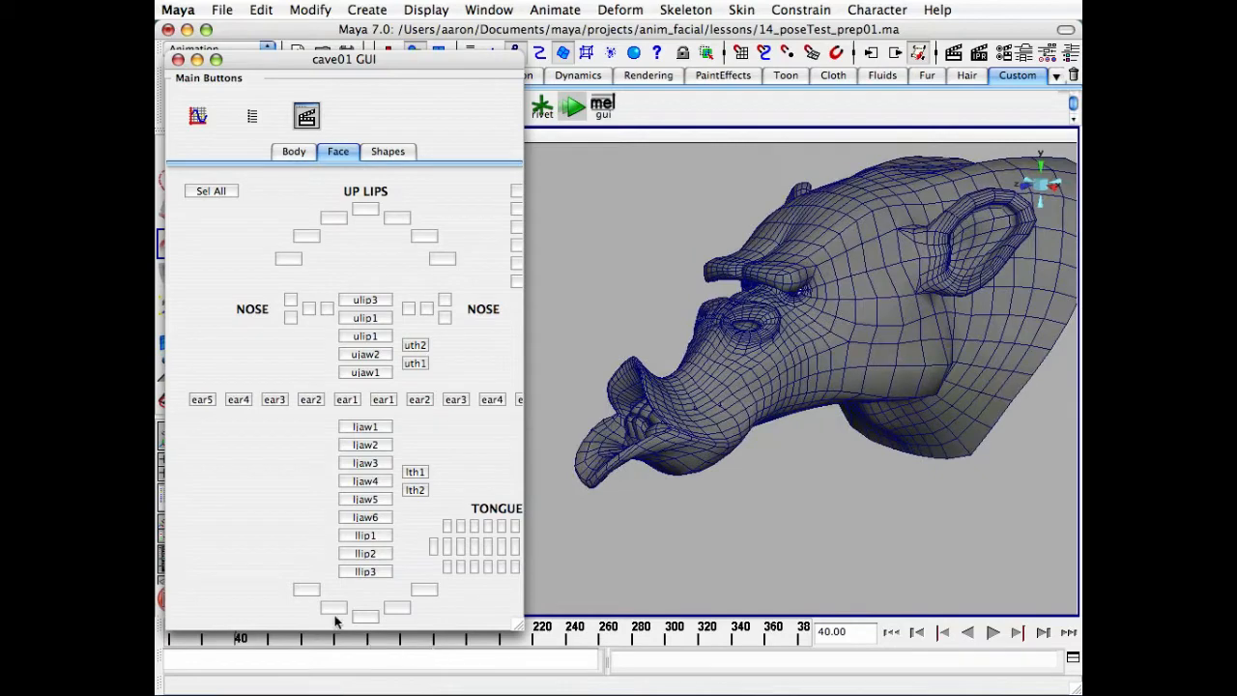
- Step on to the poses at frames 96 and 174, and examine the nose, brow and mouth for problems
drag(239, 642, 338, 653)
alt+drag(744, 453, 755, 421)
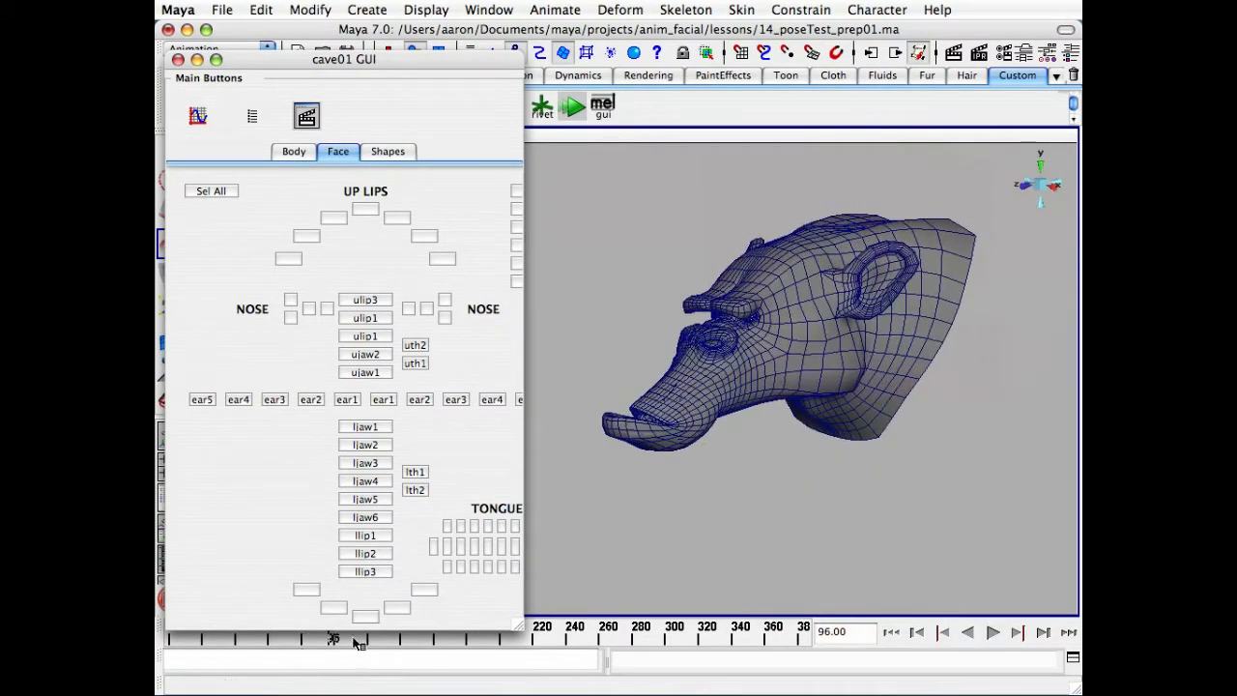
drag(333, 642, 459, 650)
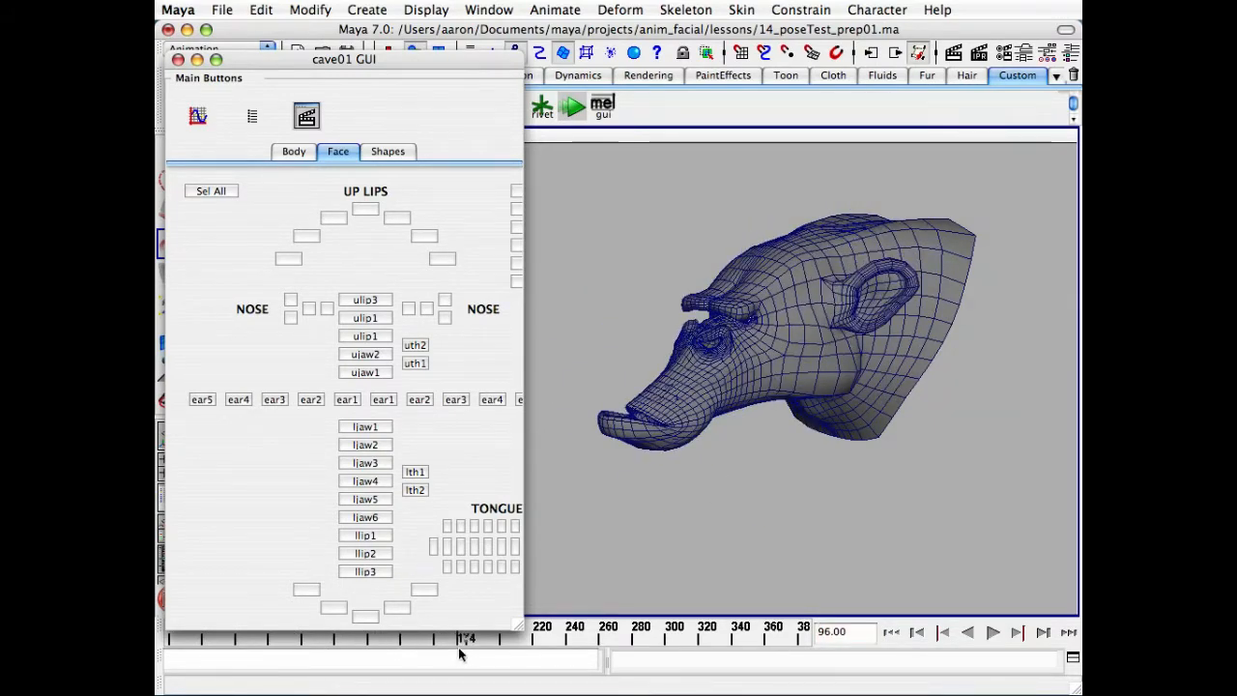
alt+right_drag(763, 481, 837, 491)
alt+drag(837, 491, 675, 552)
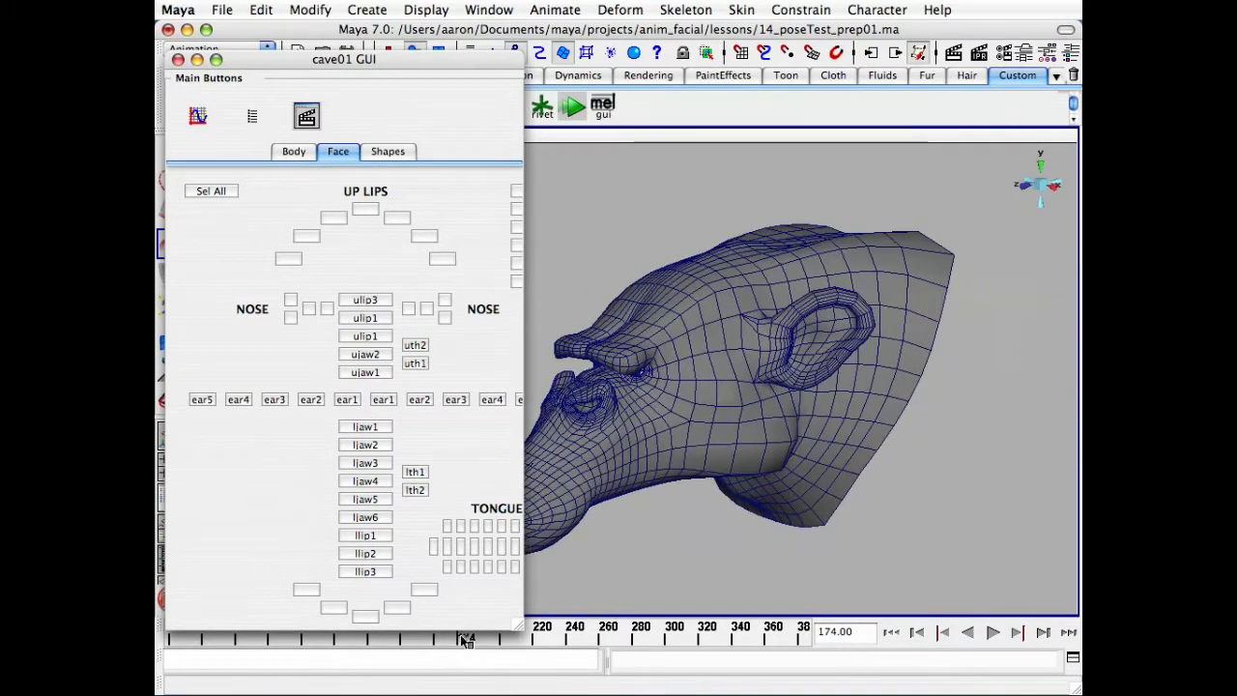
mouse_move(465, 640)
mouse_down()
mouse_move(378, 654)
mouse_move(558, 667)
mouse_move(464, 665)
mouse_up()
alt+drag(671, 497, 683, 483)
alt+middle_drag(682, 483, 771, 488)
alt+right_drag(772, 488, 870, 499)
- Go to the poses at frames 218 and 231, and examine the mouth for teeth coming through the face
drag(464, 636, 535, 642)
alt+right_drag(788, 488, 865, 501)
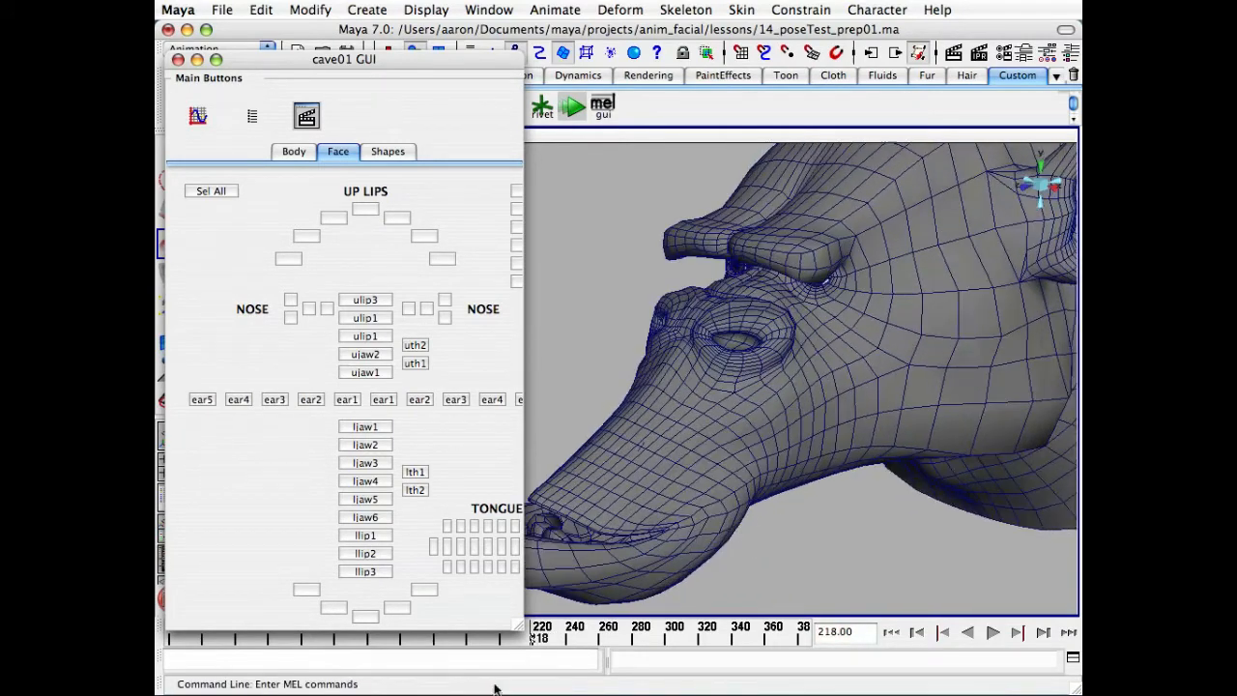
key(alt+v)
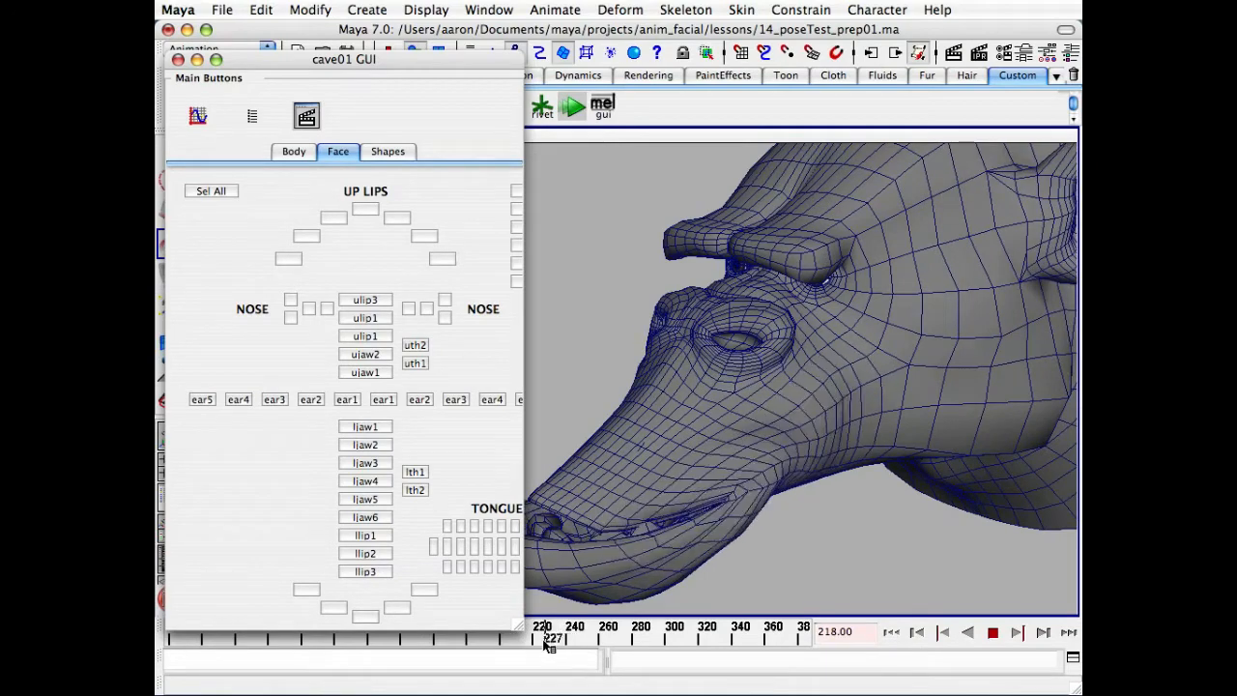
key(alt+v)
alt+right_drag(667, 533, 693, 519)
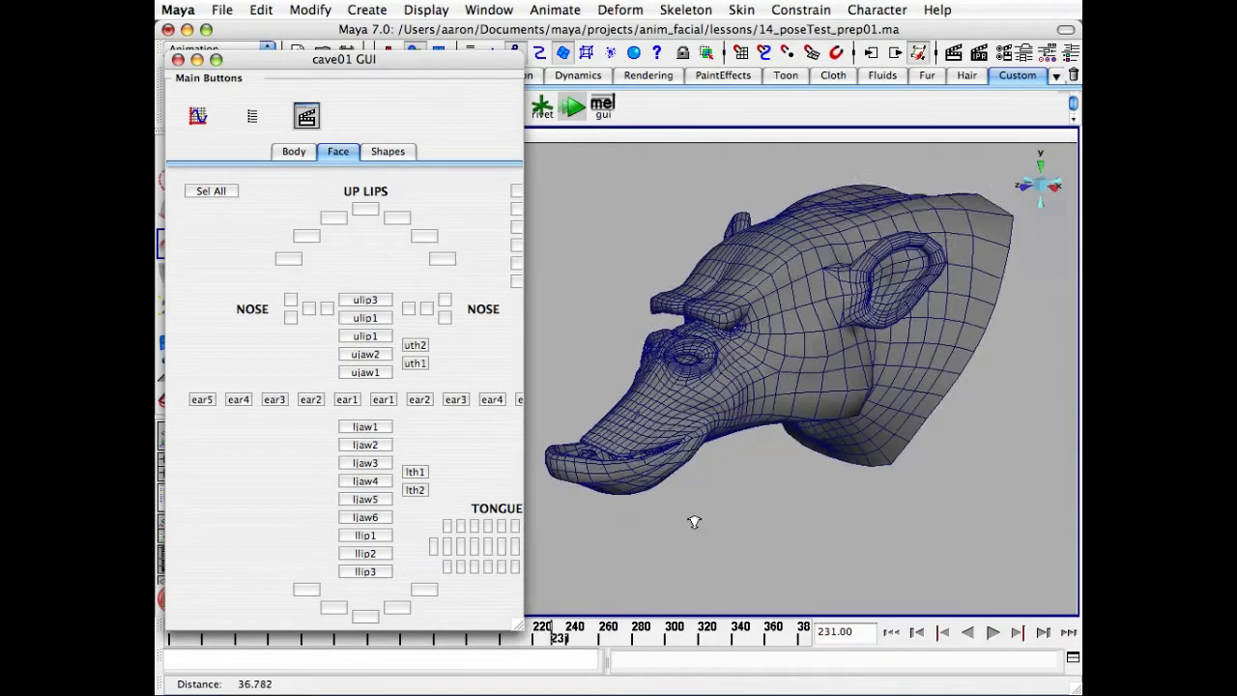
alt+middle_drag(672, 520, 688, 531)
- Examine the curled-upper-lip pose at frame 271, and scrub on through the poses to frame 337
key(alt+v)
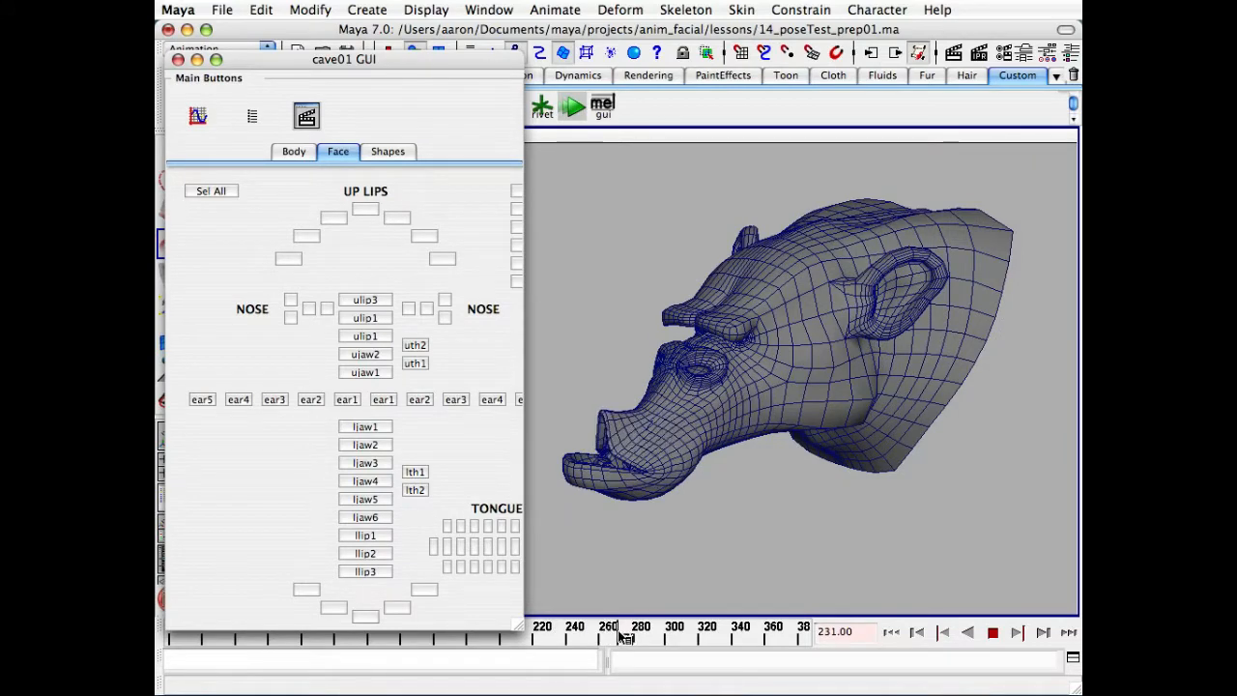
key(alt+v)
key(e)
alt+drag(644, 544, 651, 574)
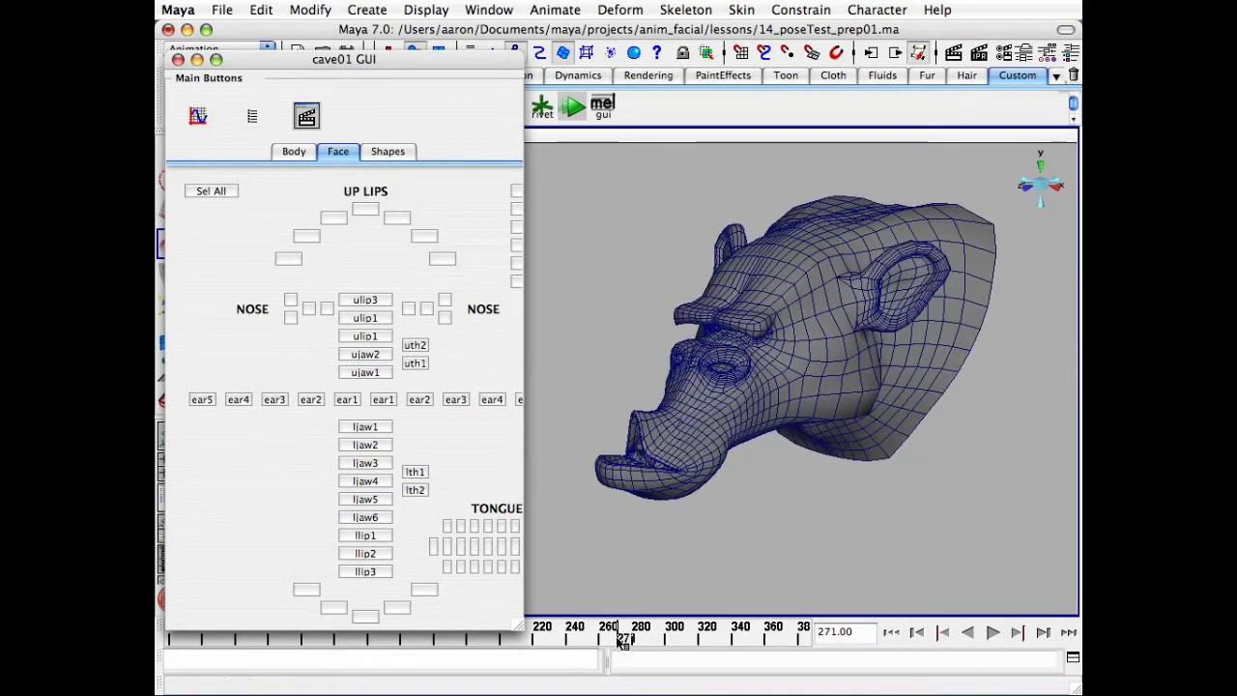
key(alt+v)
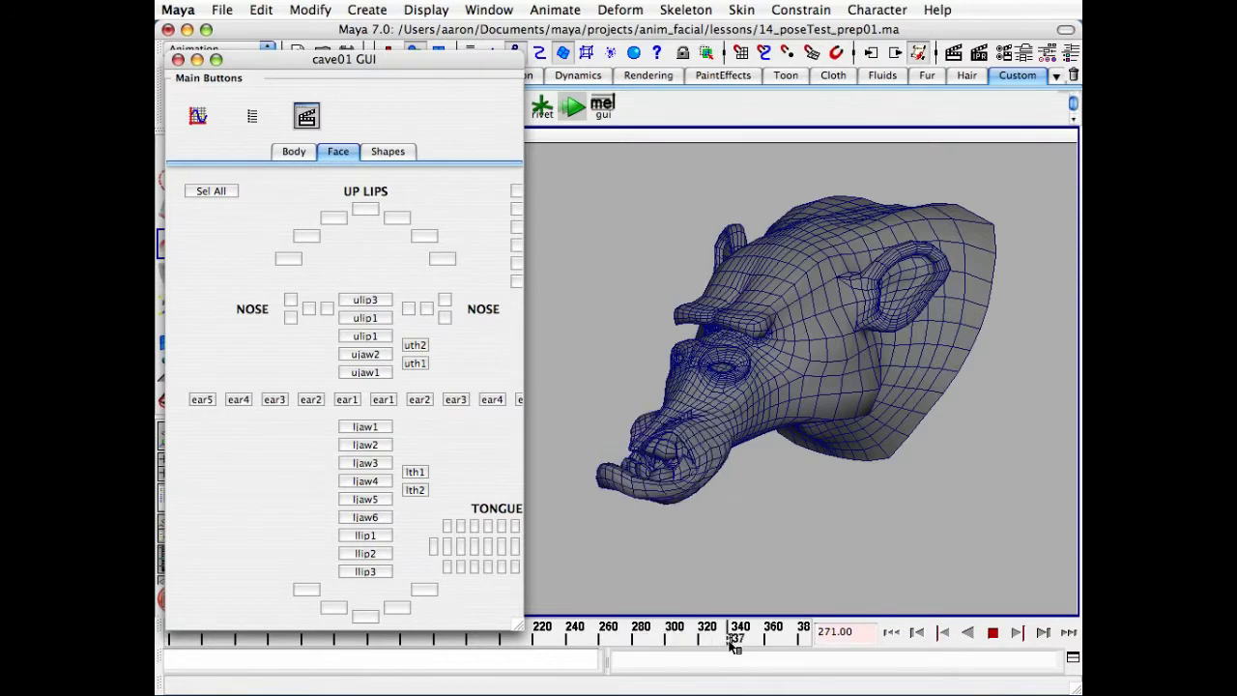
- Go to the wide-open mouth pose at frame 365, and scale the upper teeth joint uth2 to fit inside the mouth
mouse_move(730, 642)
mouse_down()
mouse_move(753, 646)
mouse_move(649, 650)
mouse_move(779, 640)
mouse_up()
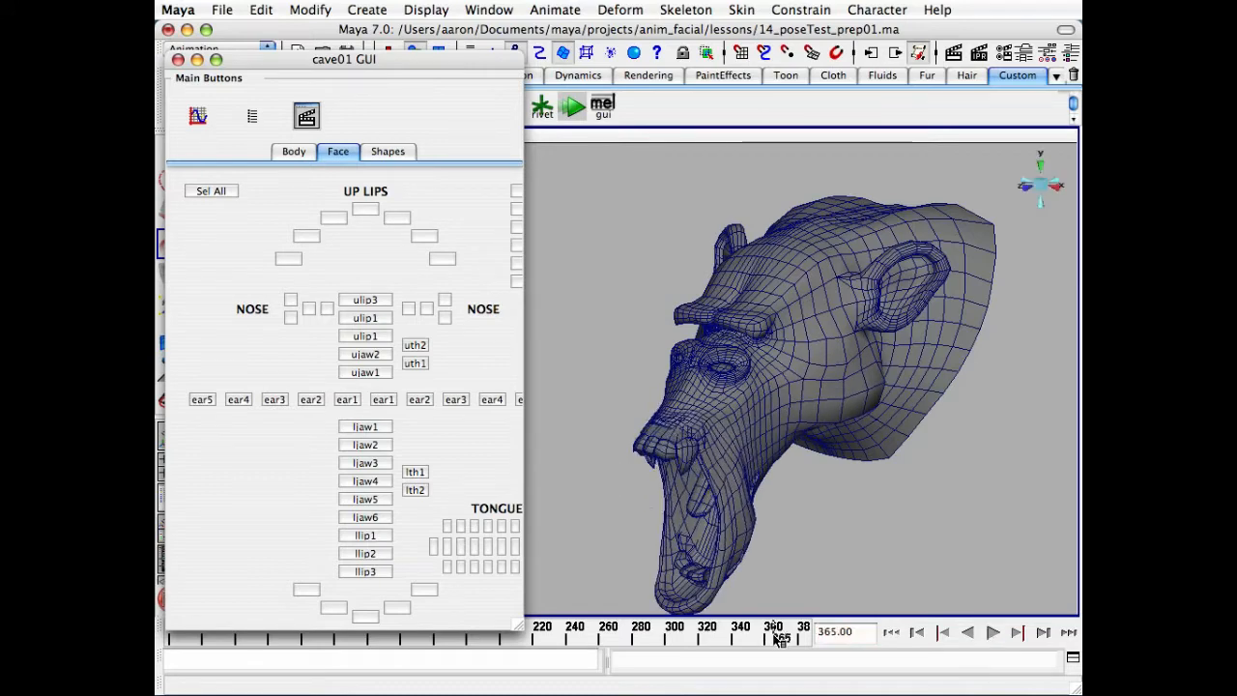
alt+drag(667, 585, 640, 586)
alt+right_drag(633, 588, 677, 594)
alt+middle_drag(634, 604, 634, 580)
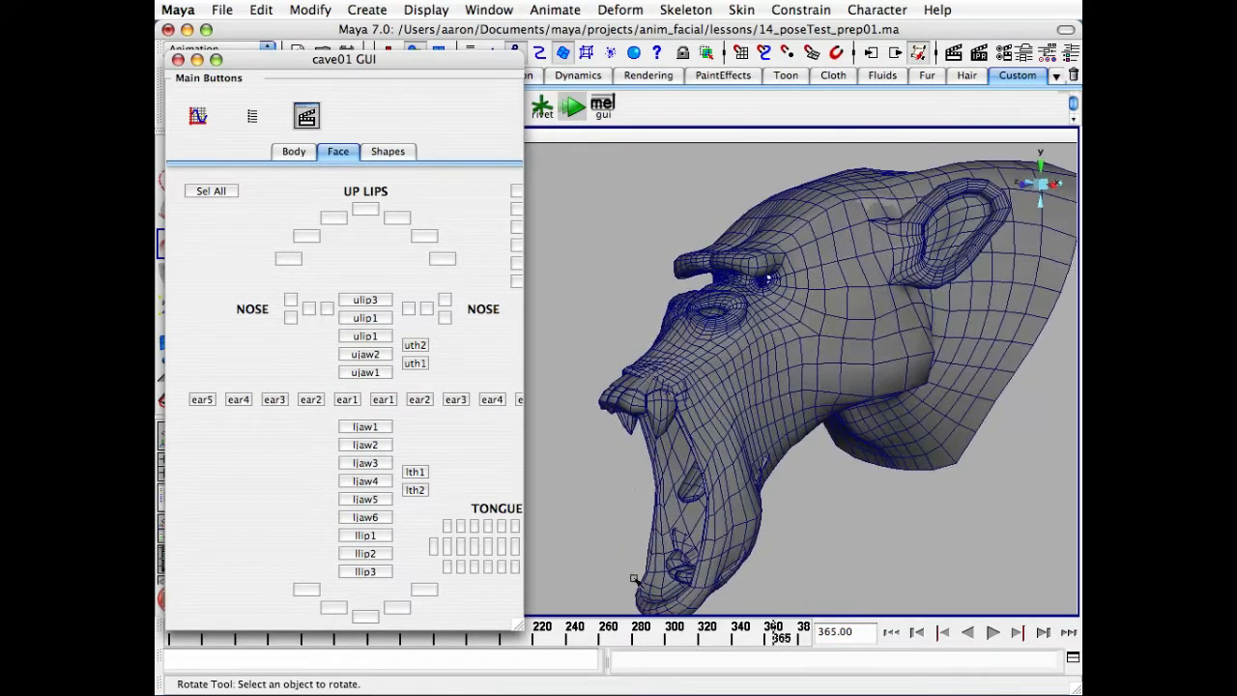
click(412, 349)
alt+drag(638, 422, 672, 437)
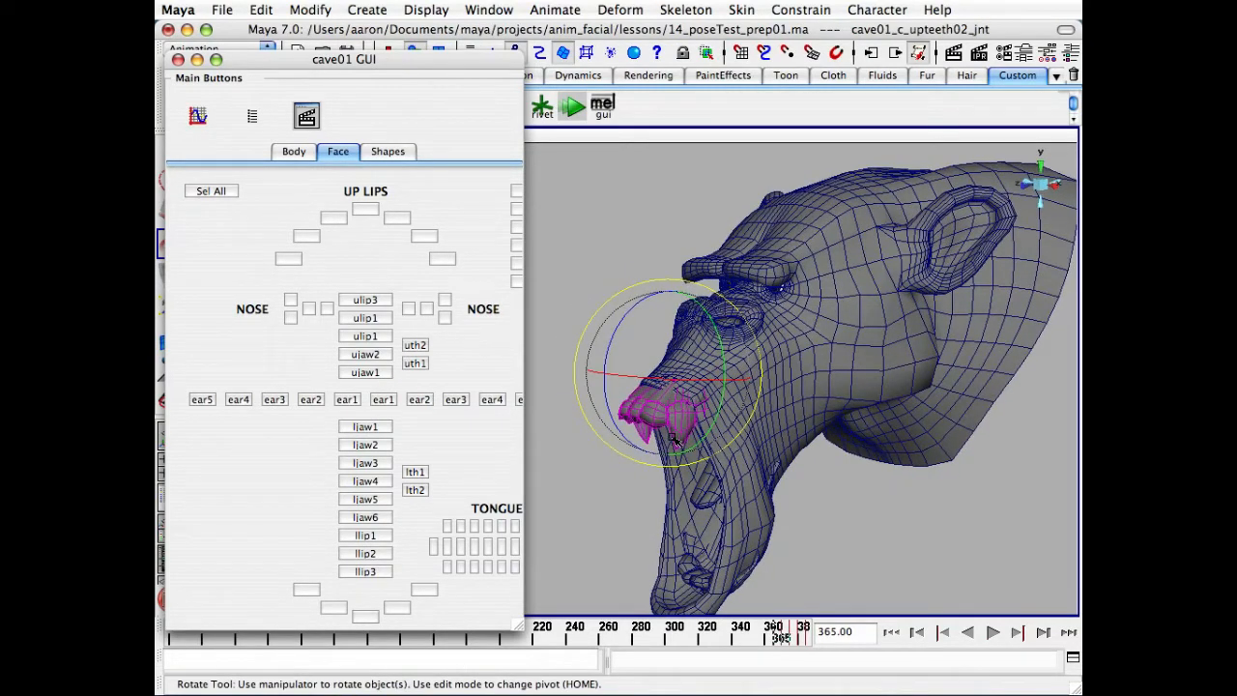
key(r)
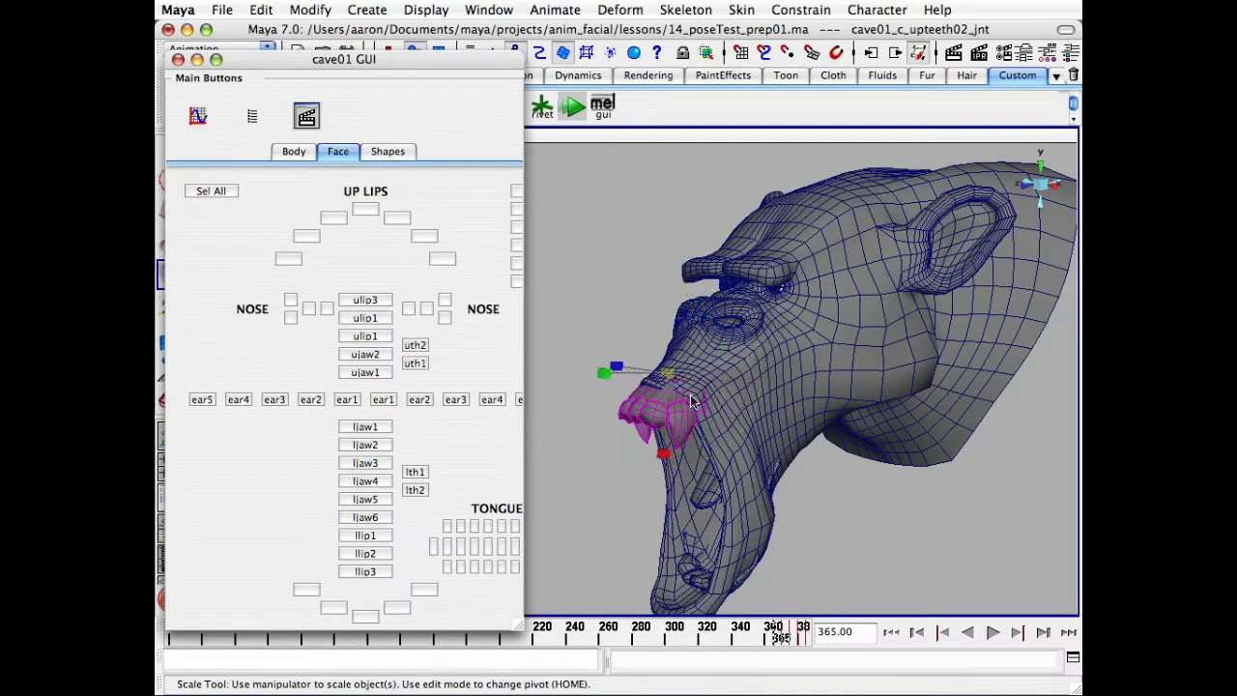
drag(617, 368, 576, 362)
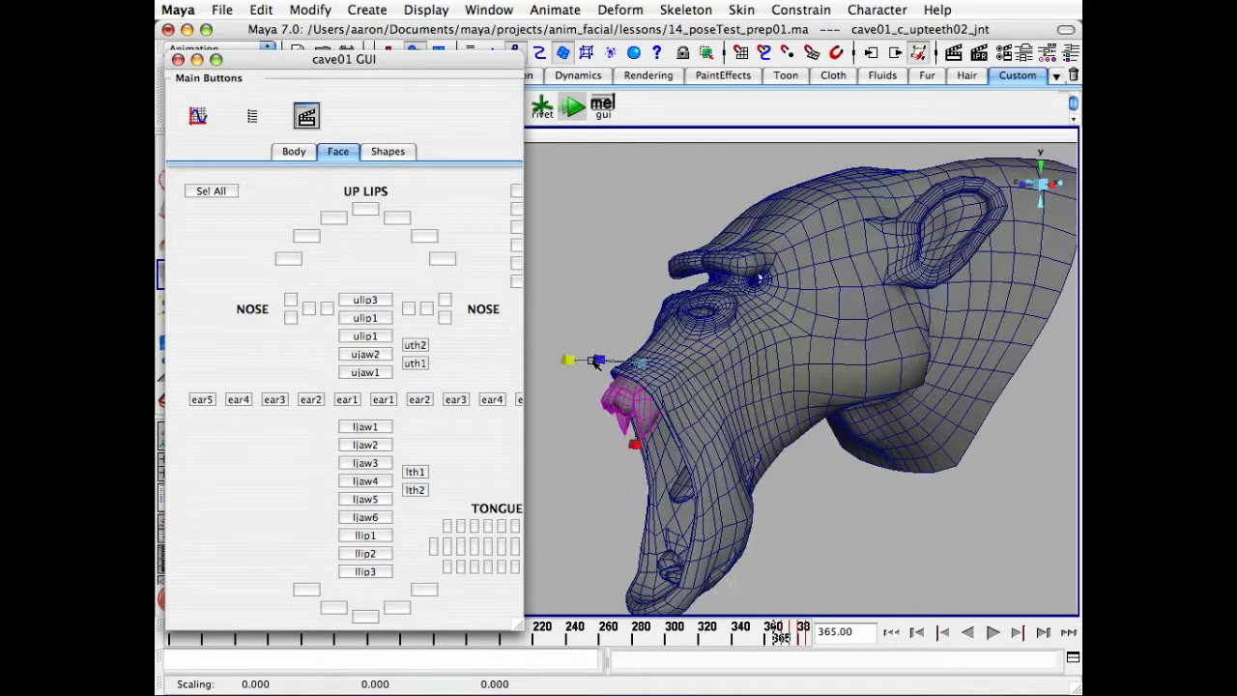
- Rotate the upper teeth joint uth2 to follow the raised upper lip at frame 365, and clear the selection
key(e)
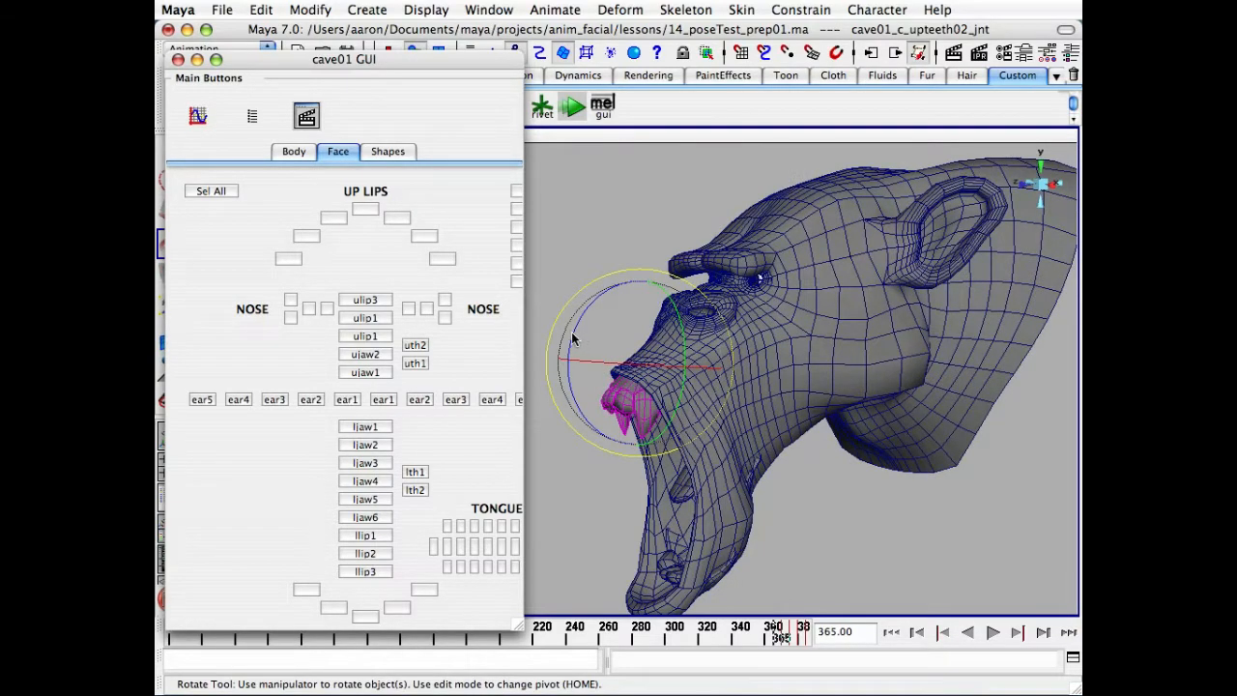
drag(572, 332, 570, 348)
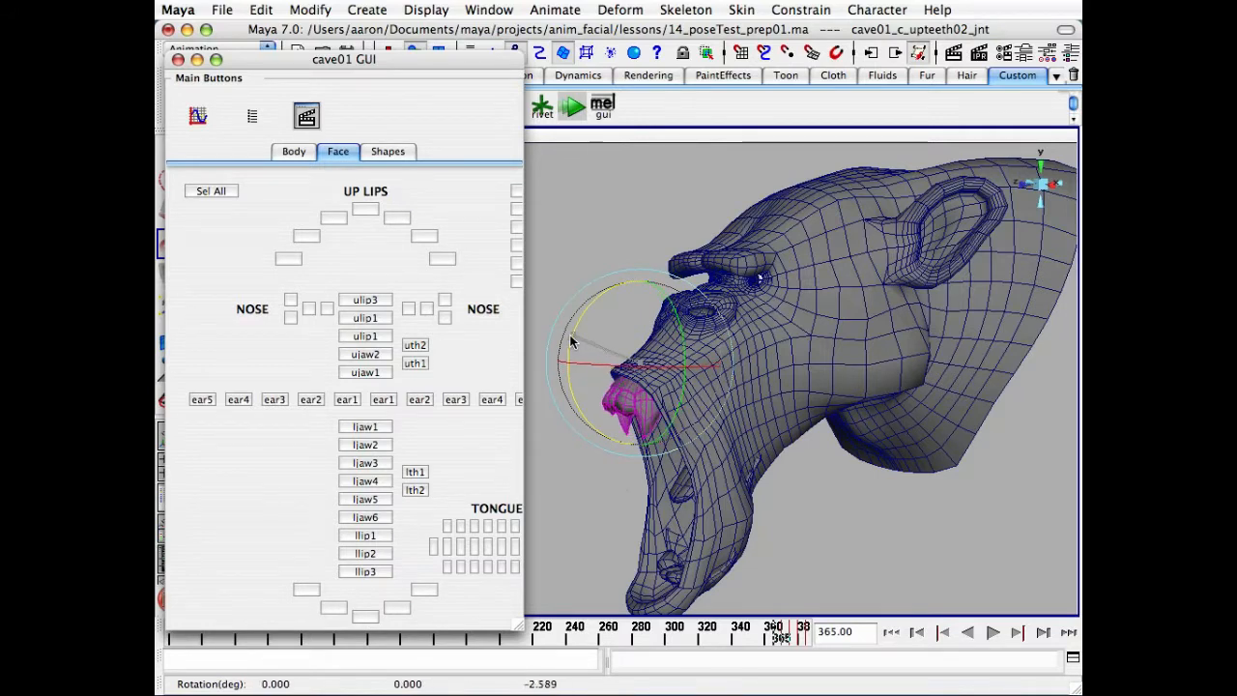
drag(570, 339, 571, 326)
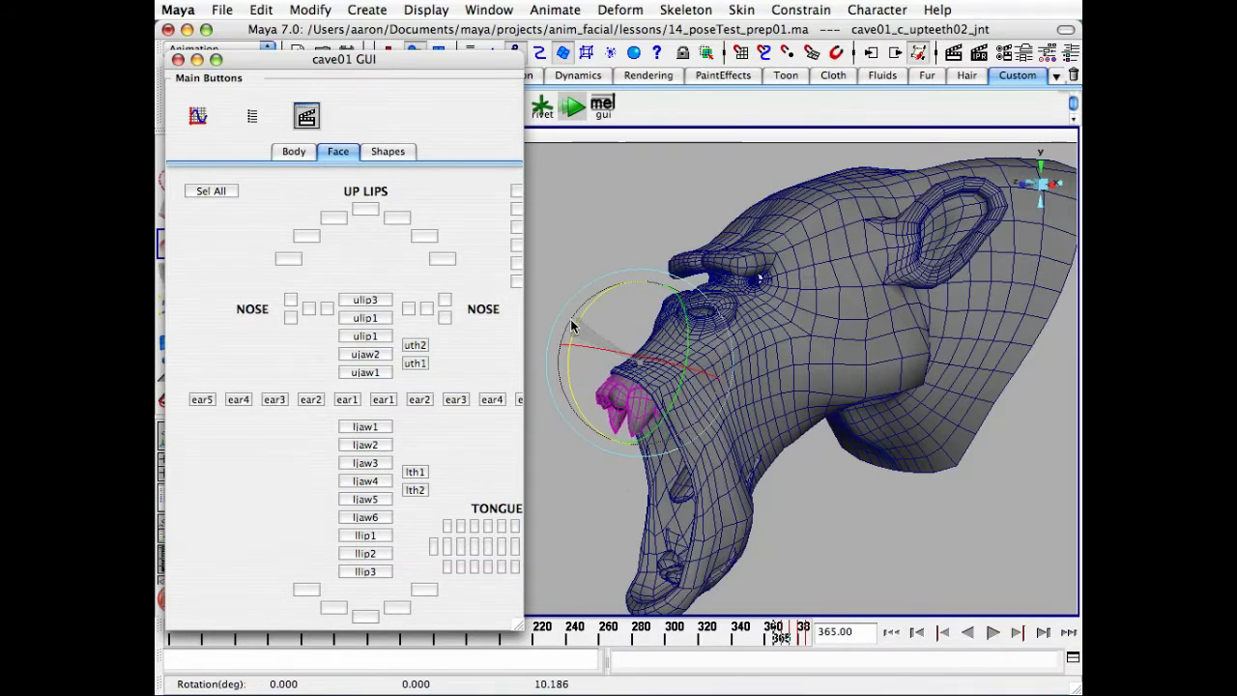
click(853, 548)
- Narrow the lower teeth joints lth2 and lth1 at frame 365 so the teeth stay inside the jaw, and clear the selection
alt+drag(854, 548, 688, 529)
click(421, 490)
key(r)
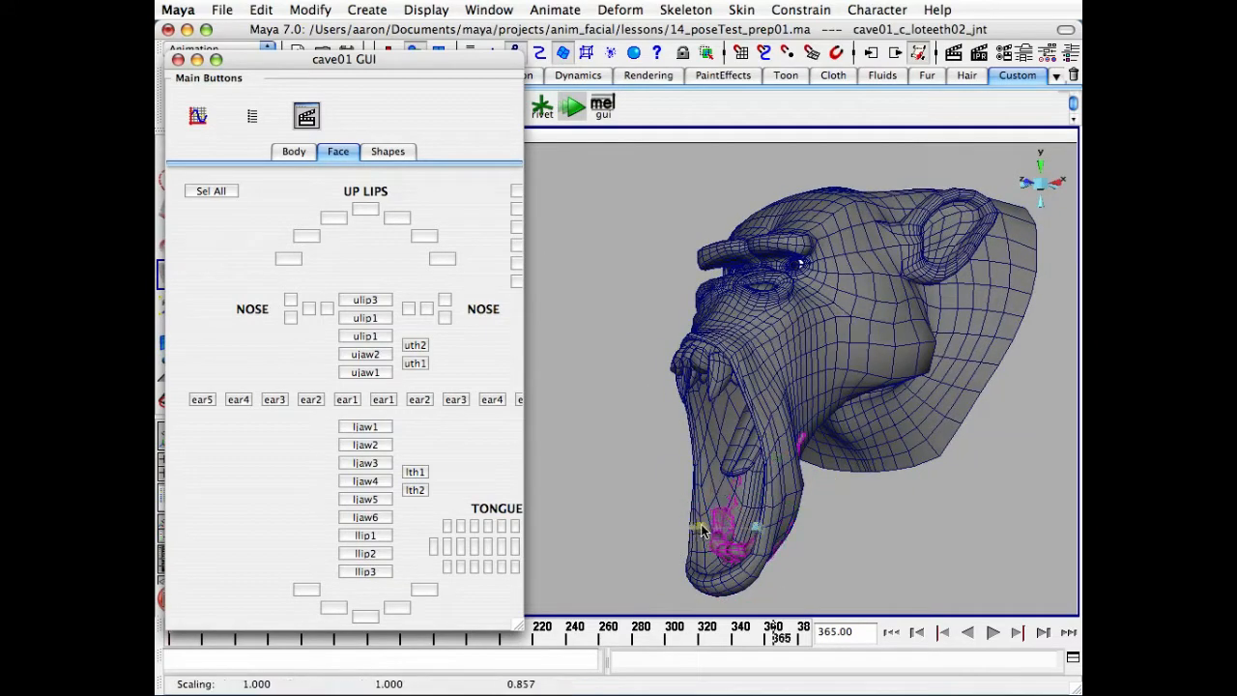
click(415, 472)
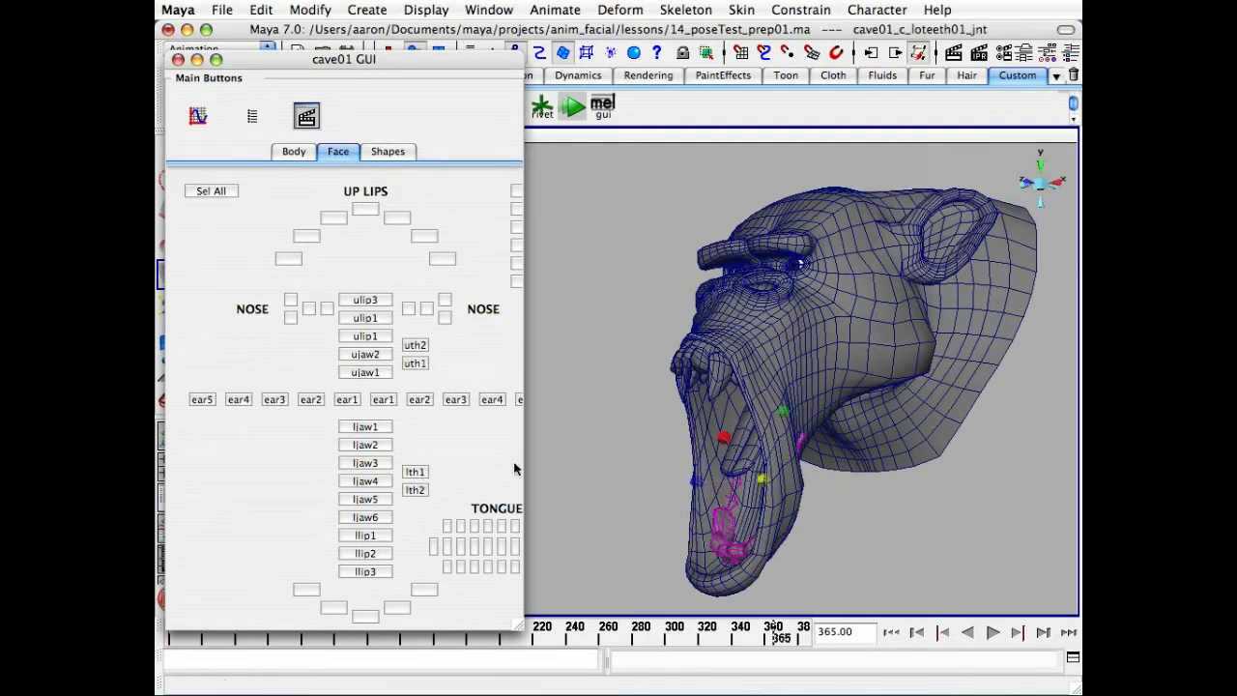
drag(701, 487, 706, 480)
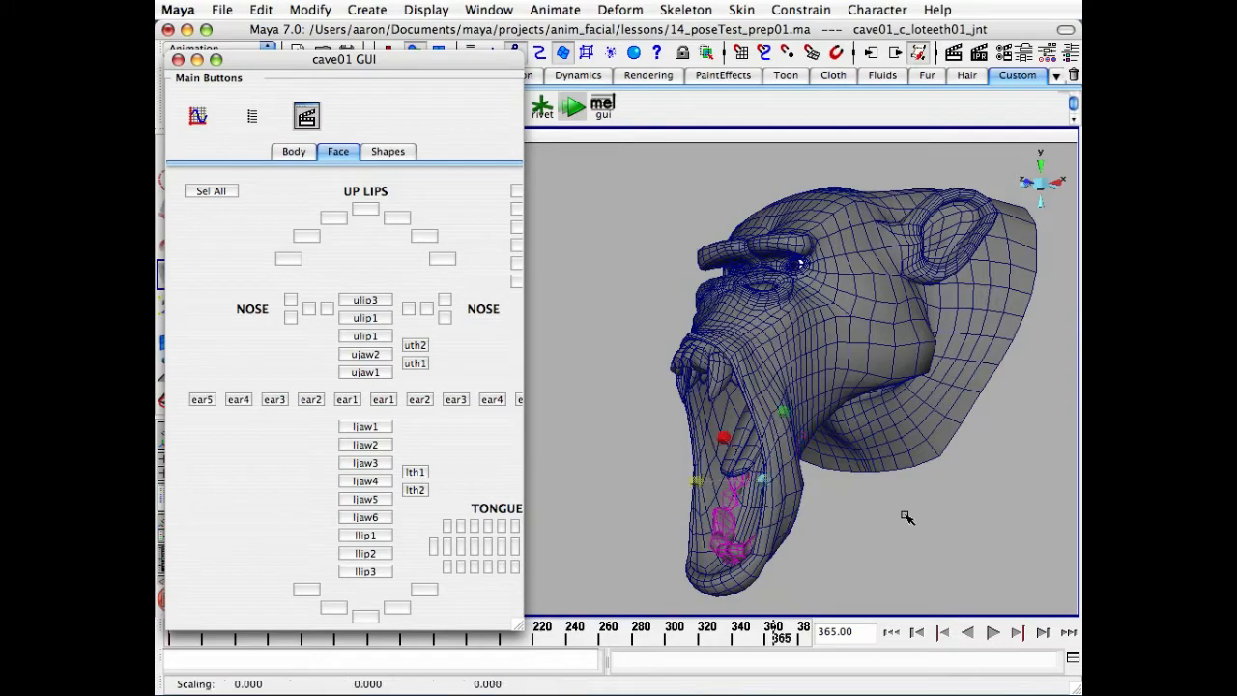
click(907, 518)
- Examine the mouth and teeth at frames 370 and 373 from several angles
alt+drag(851, 516, 786, 523)
drag(783, 645, 791, 643)
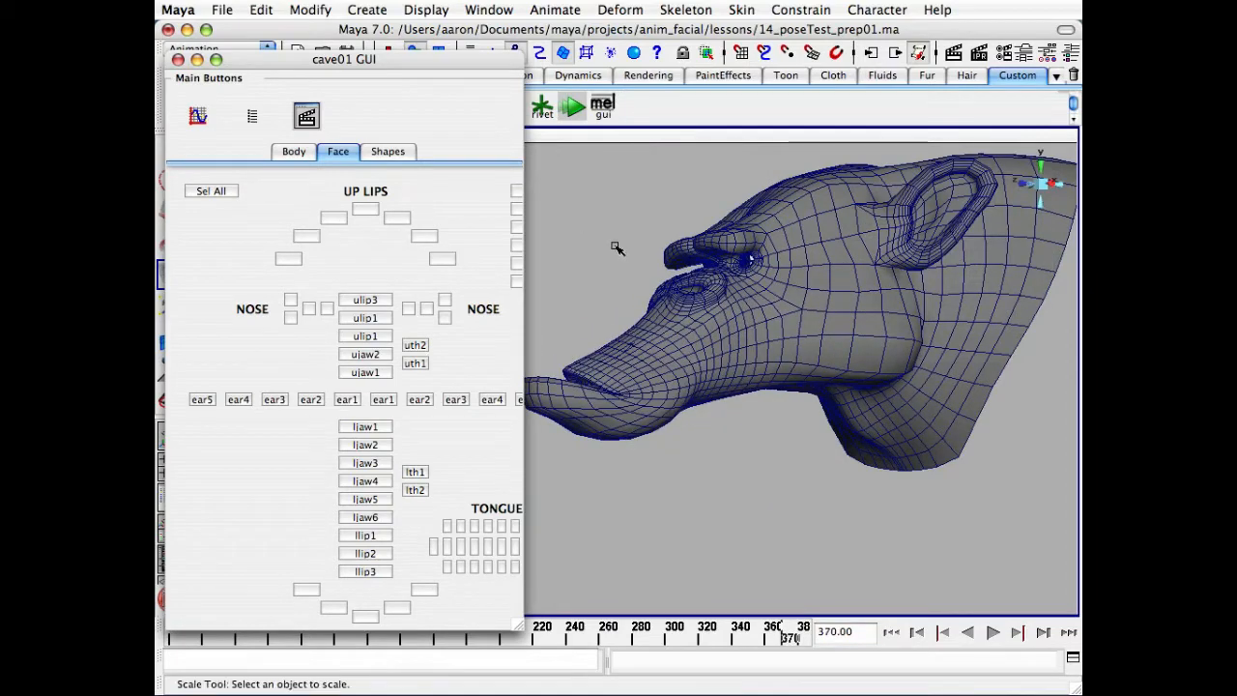
alt+drag(616, 248, 815, 327)
alt+drag(824, 491, 793, 458)
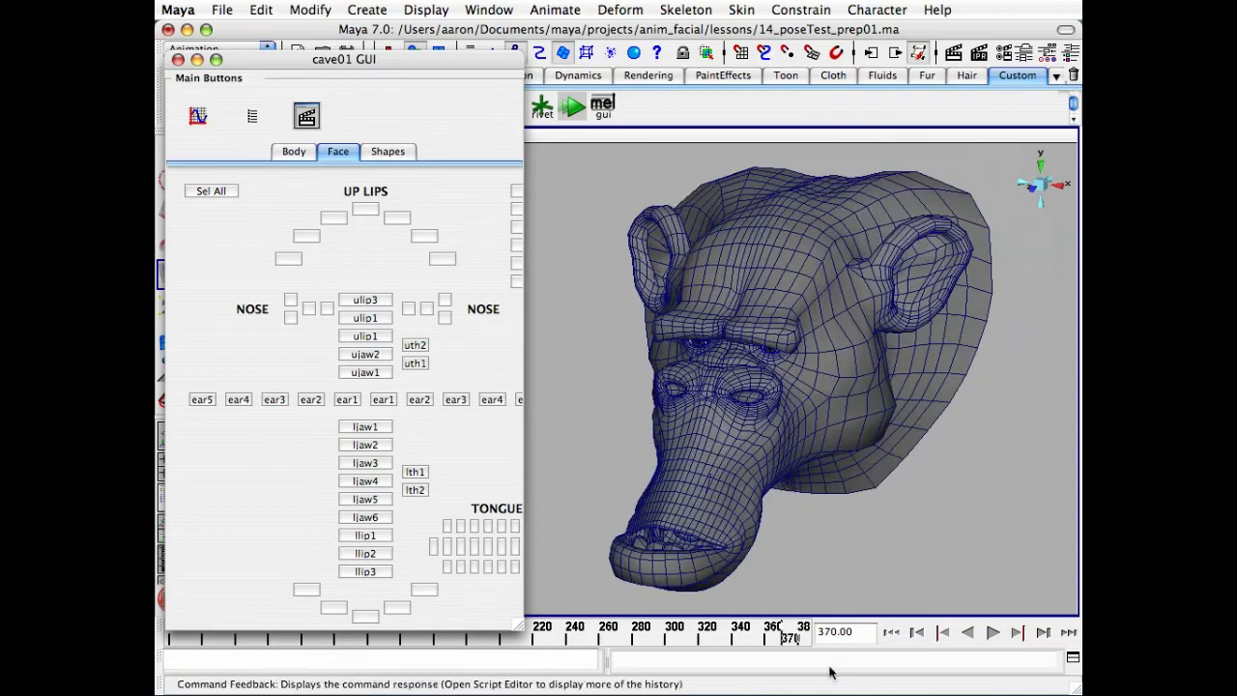
drag(785, 635, 795, 635)
alt+drag(789, 522, 799, 507)
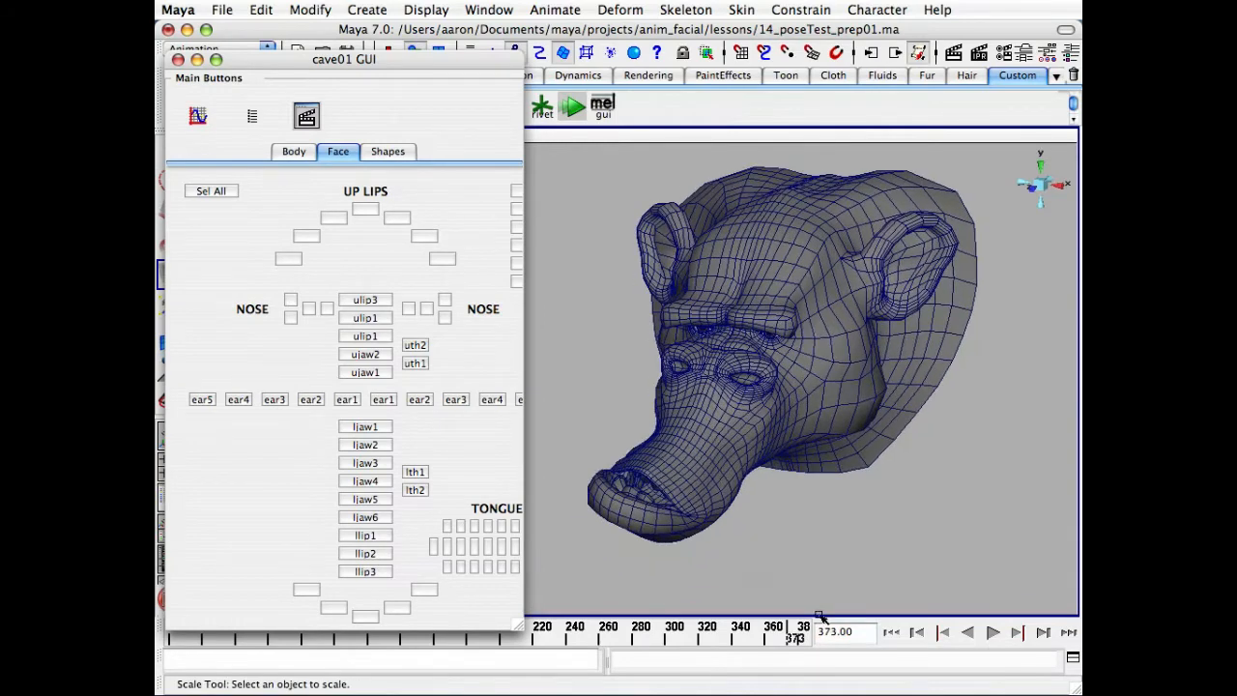
- Check the sideways mouth pose from frame 375 to 378 from the front, and return to the rest pose at frame 0
click(790, 638)
key(alt+v)
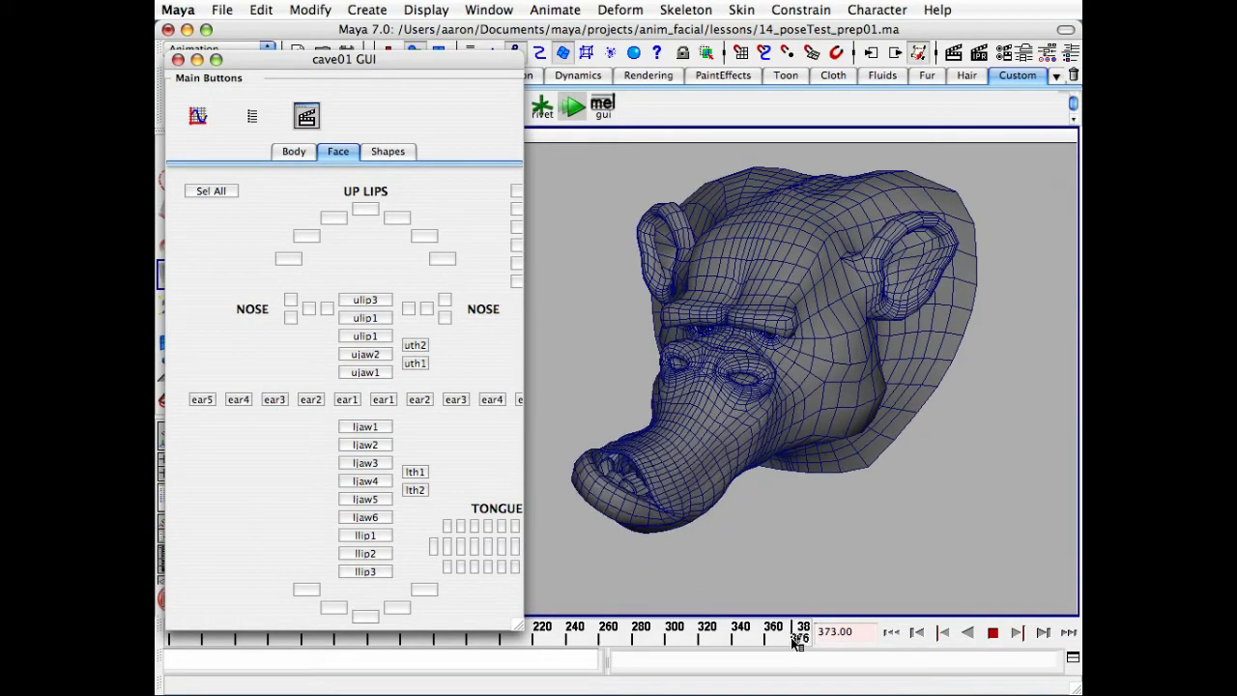
key(alt+v)
alt+drag(796, 541, 788, 506)
key(alt+v)
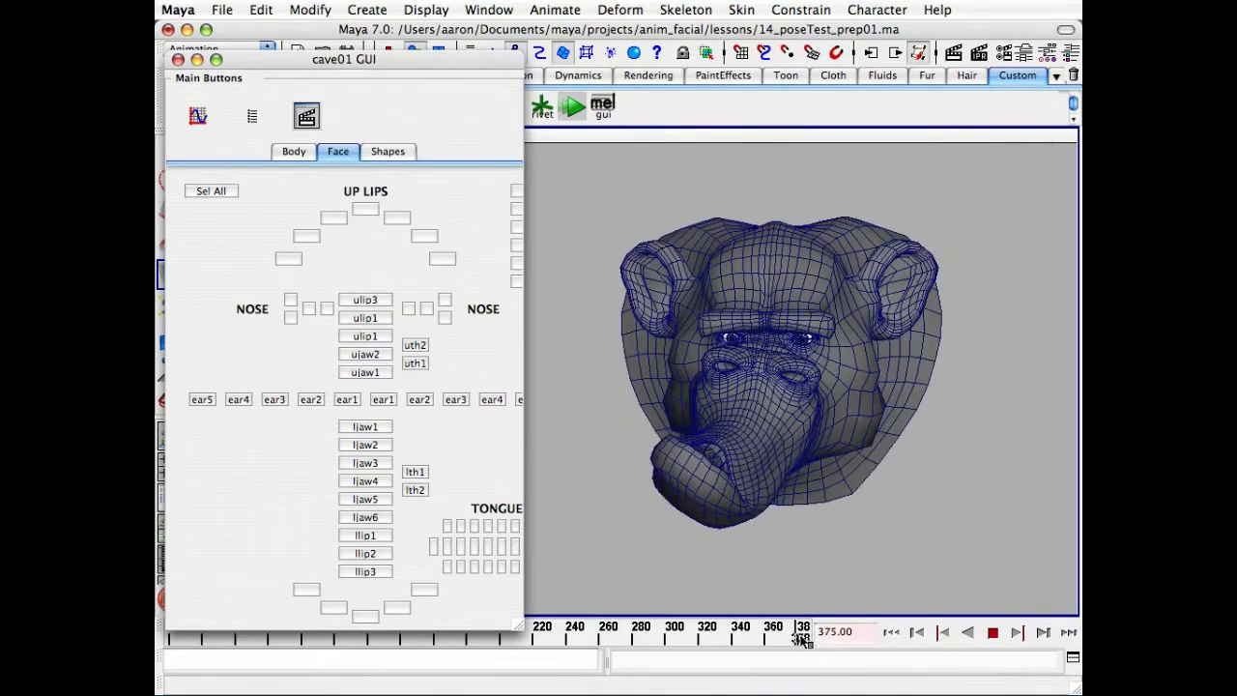
click(173, 640)
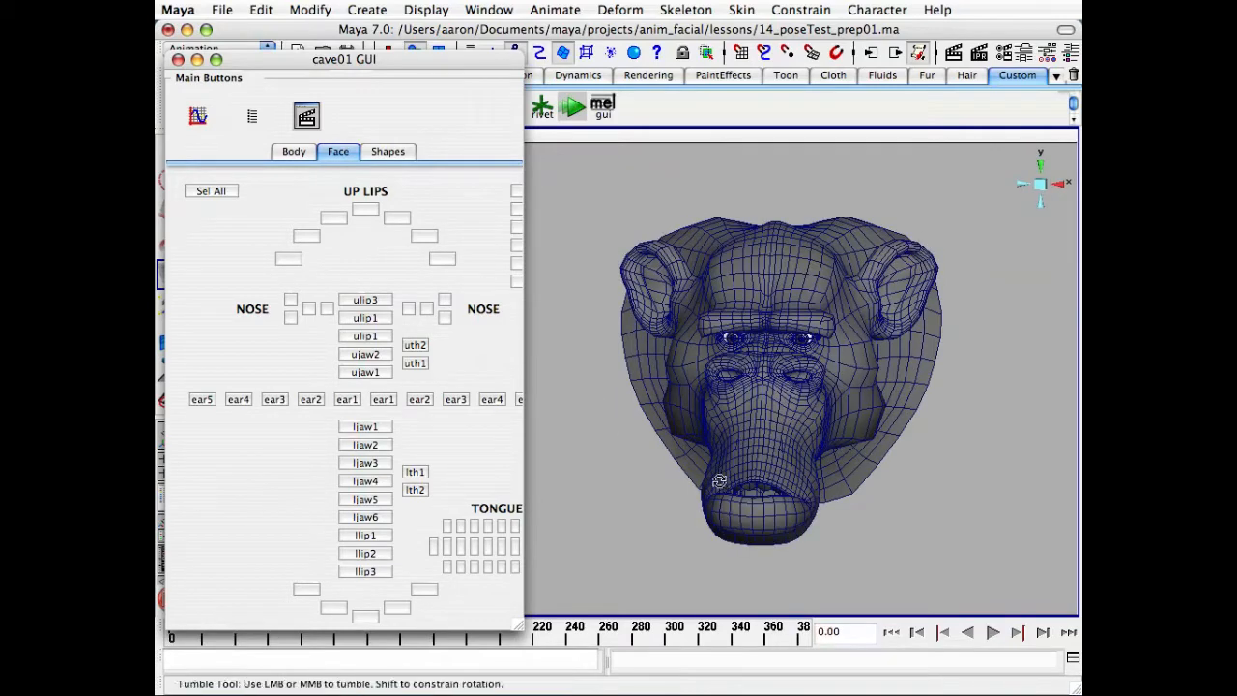
alt+drag(721, 480, 683, 478)
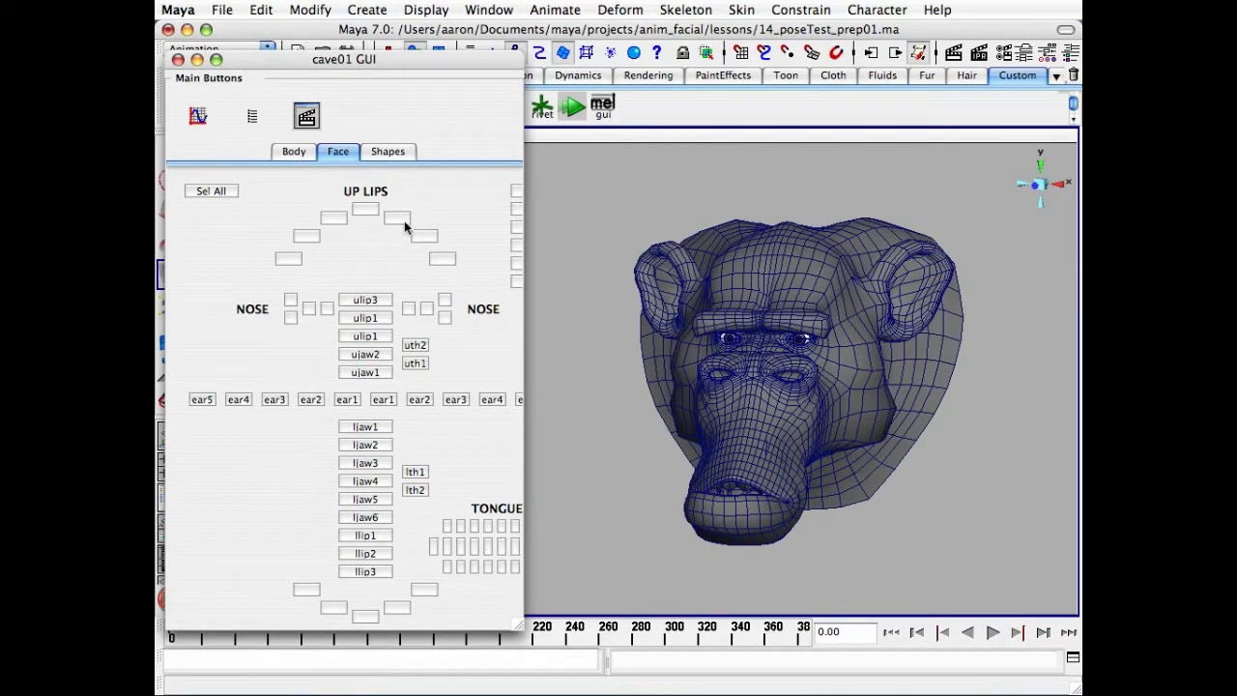
- Try moving the left lip-corner joint l_slip01 at frame 0, and undo the move
click(423, 238)
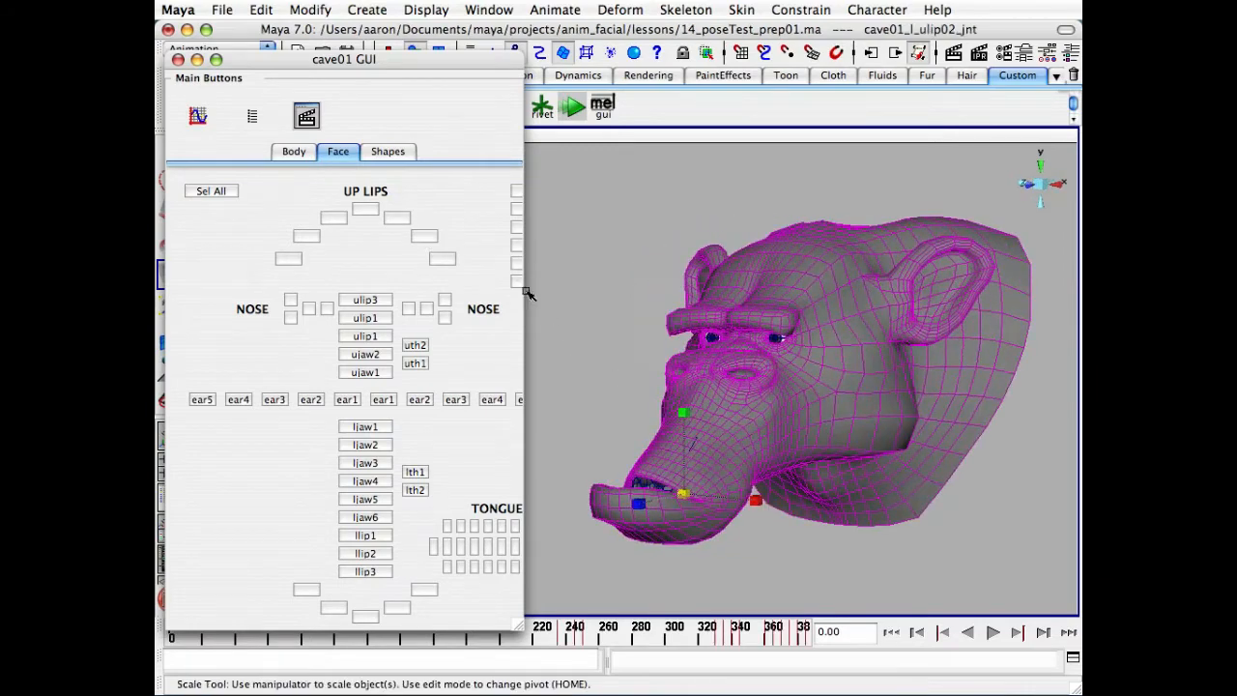
click(441, 258)
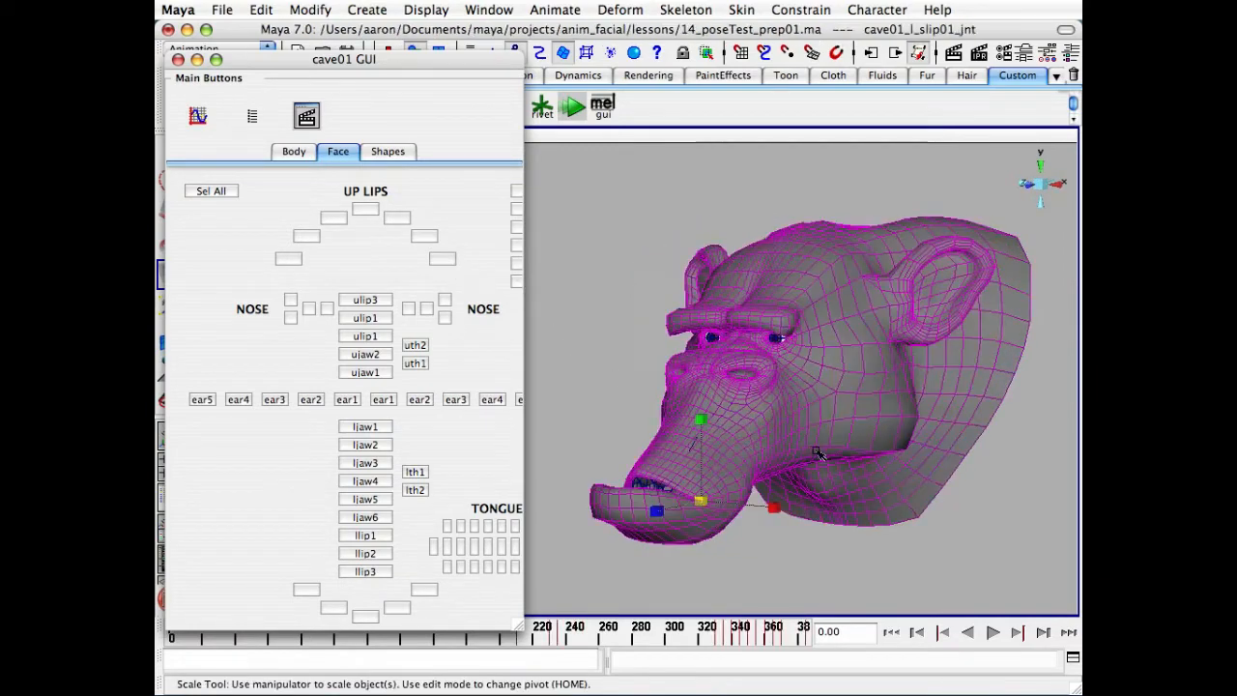
key(w)
mouse_move(697, 506)
mouse_down()
mouse_move(716, 451)
mouse_move(758, 410)
mouse_move(704, 490)
mouse_up()
key(z)
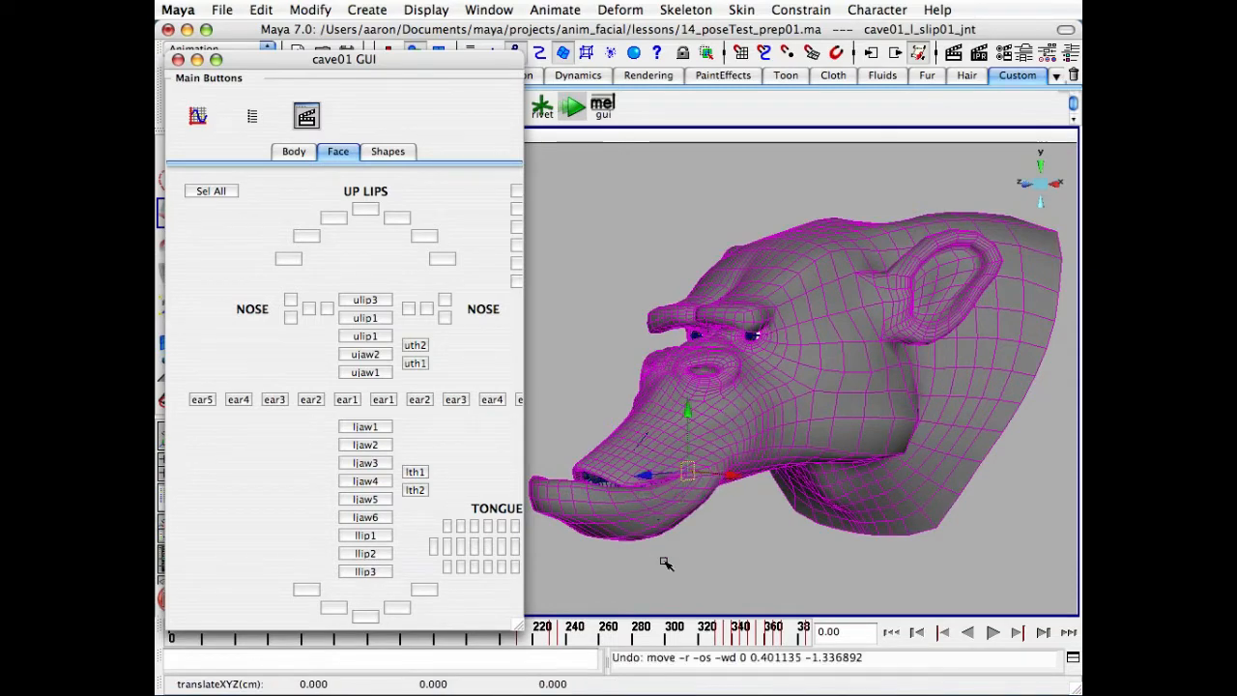
- Try moving the left upper lip joint l_ulip02 up and back, undo the move, and clear the selection
click(425, 236)
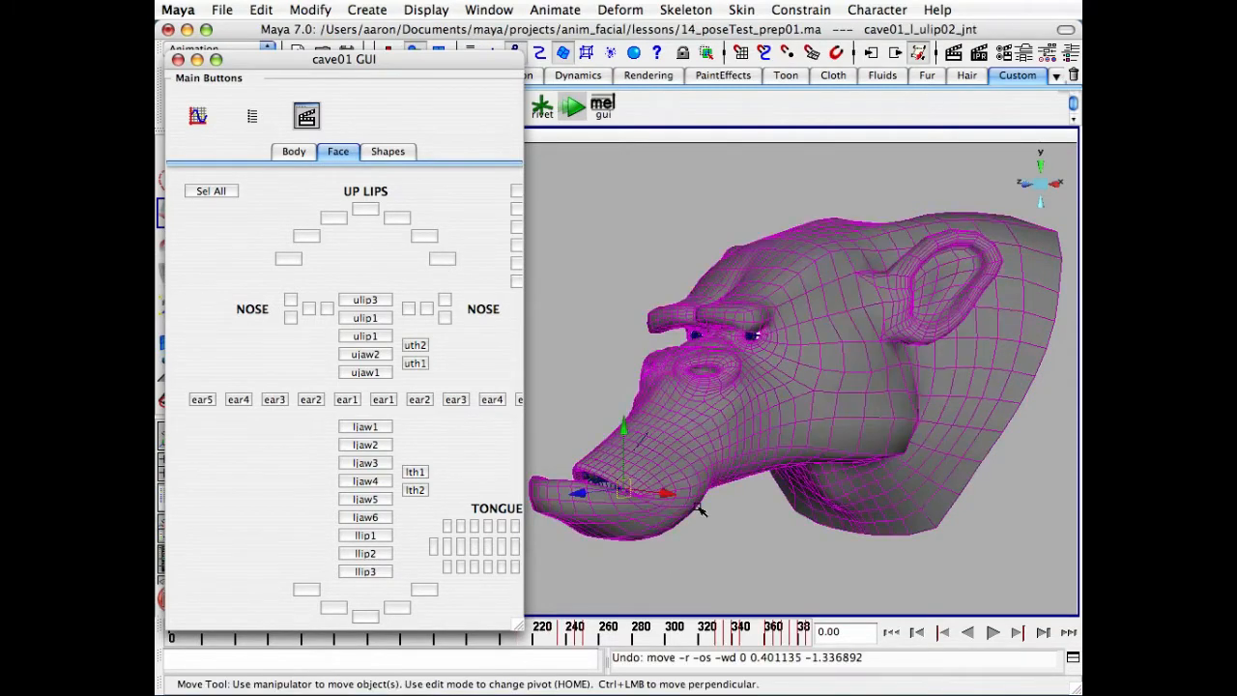
drag(670, 495, 709, 473)
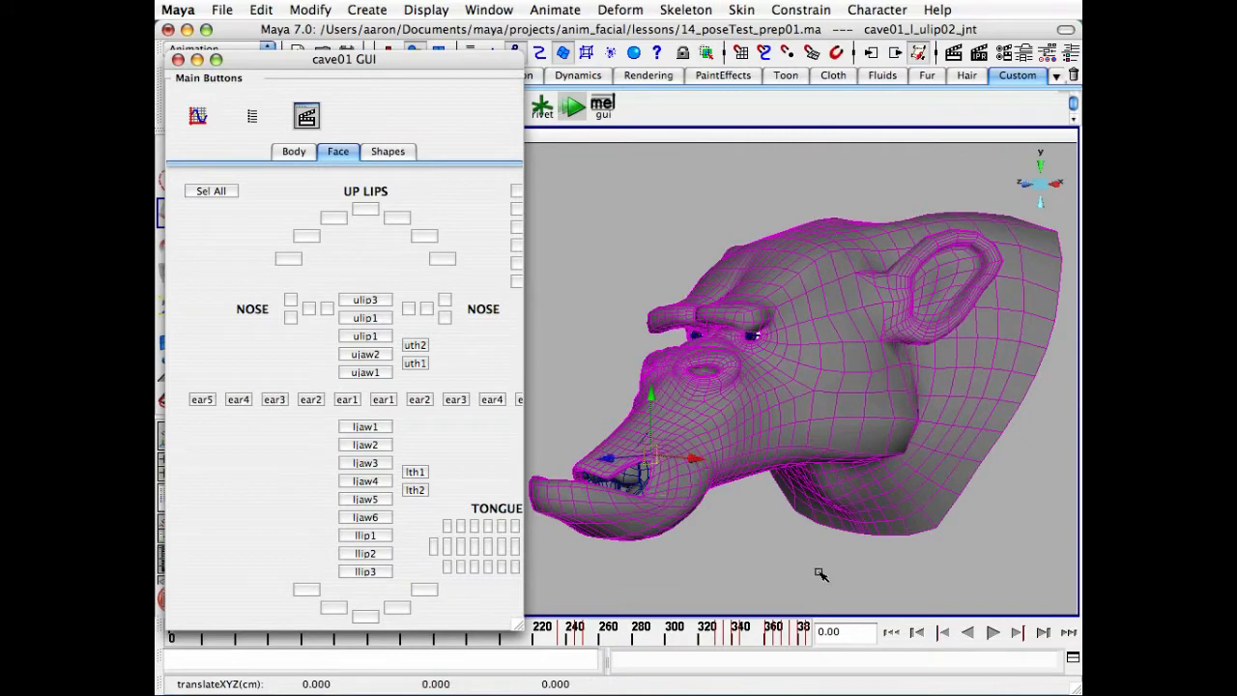
key(z)
click(820, 574)
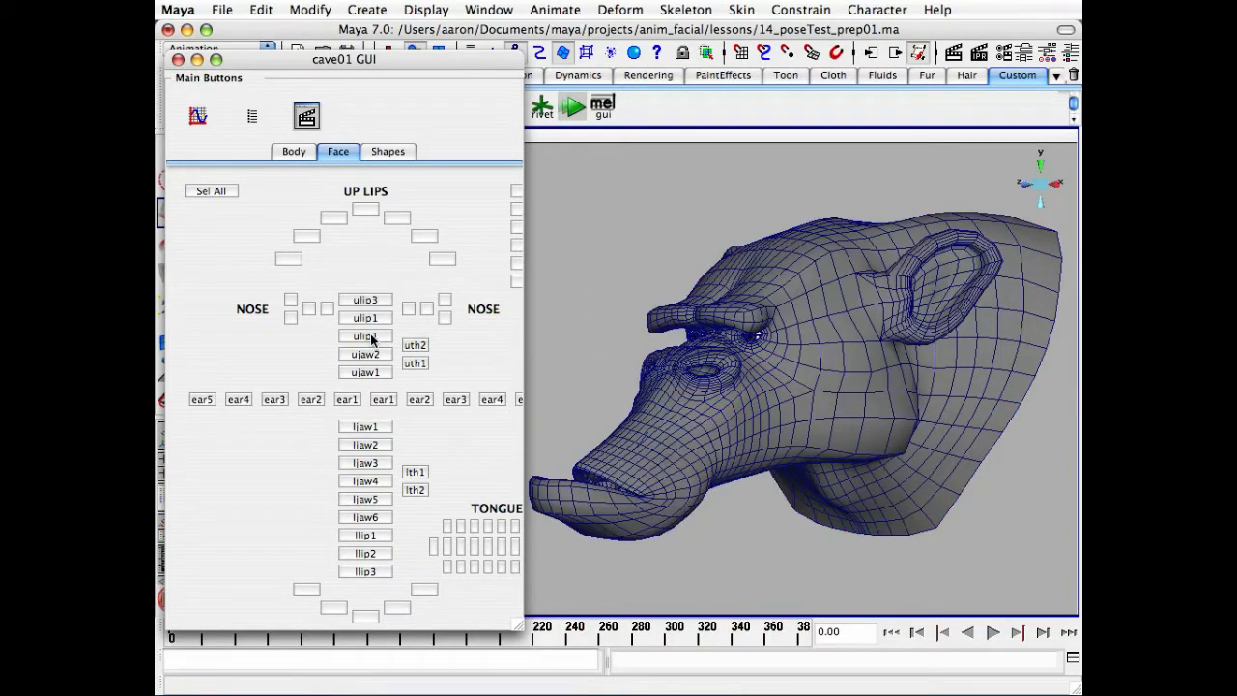
- Try rotating the central upper lip joints uplip02 and uplip03 upward together, undo the rotation, and clear the selection
click(366, 318)
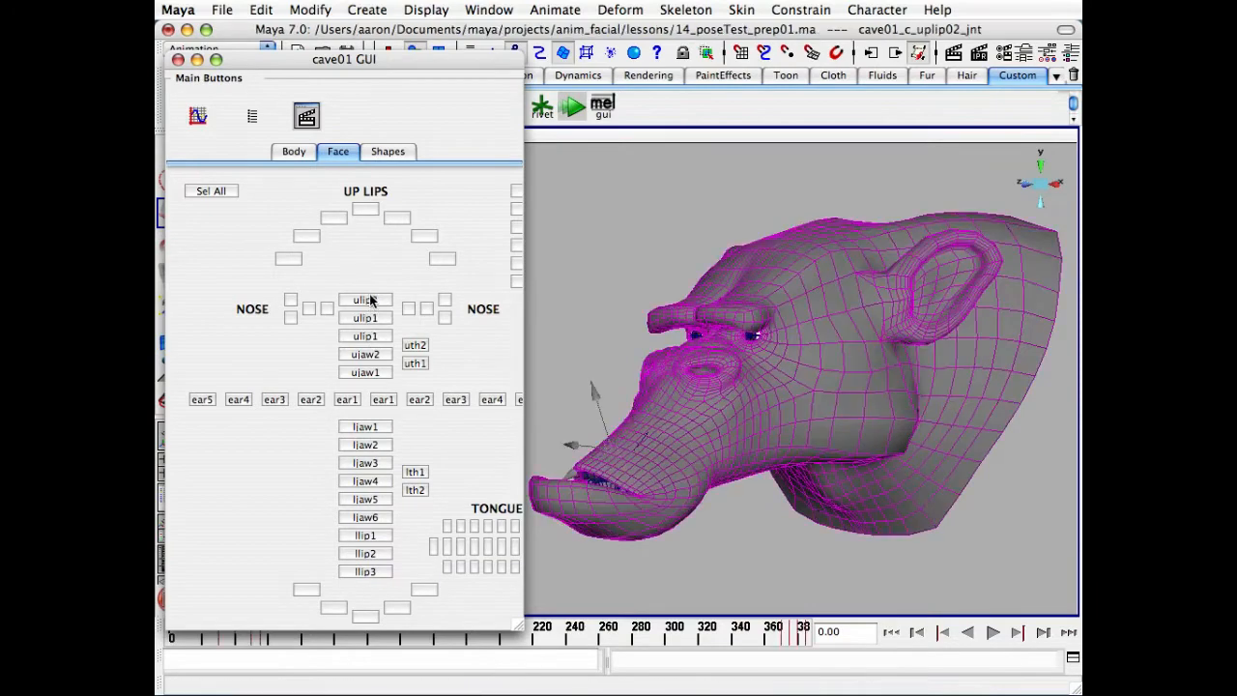
click(369, 302)
alt+middle_drag(554, 327, 635, 320)
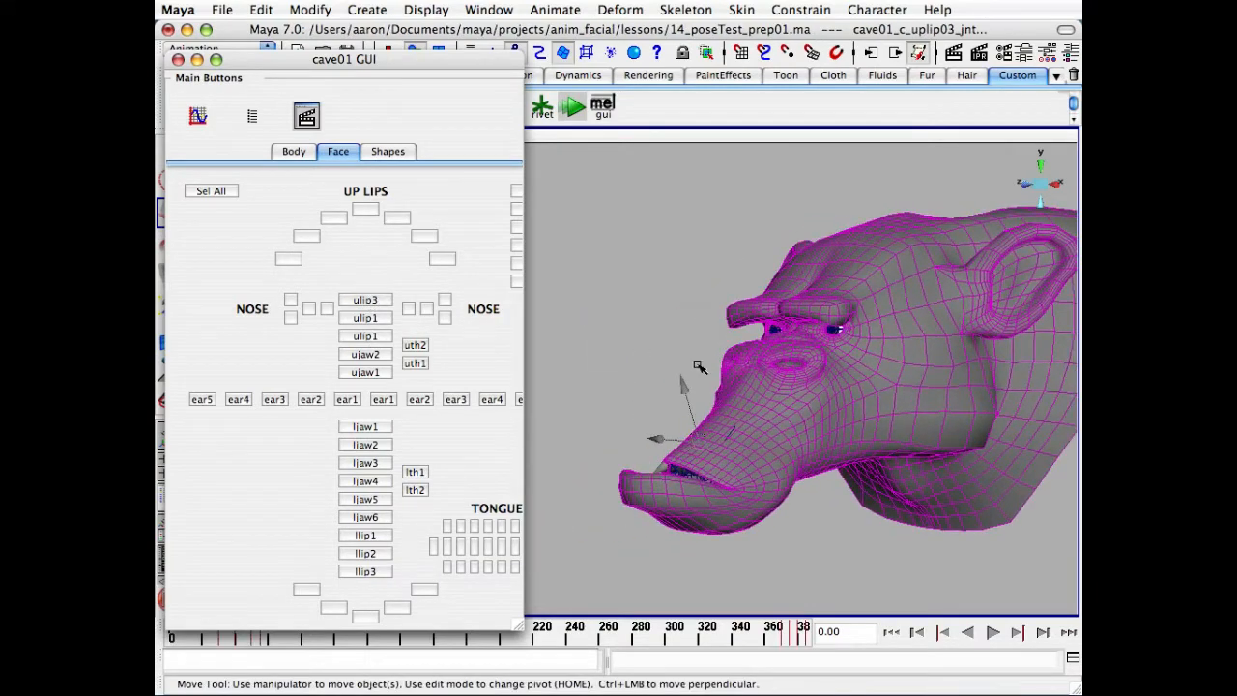
key(e)
drag(627, 423, 629, 399)
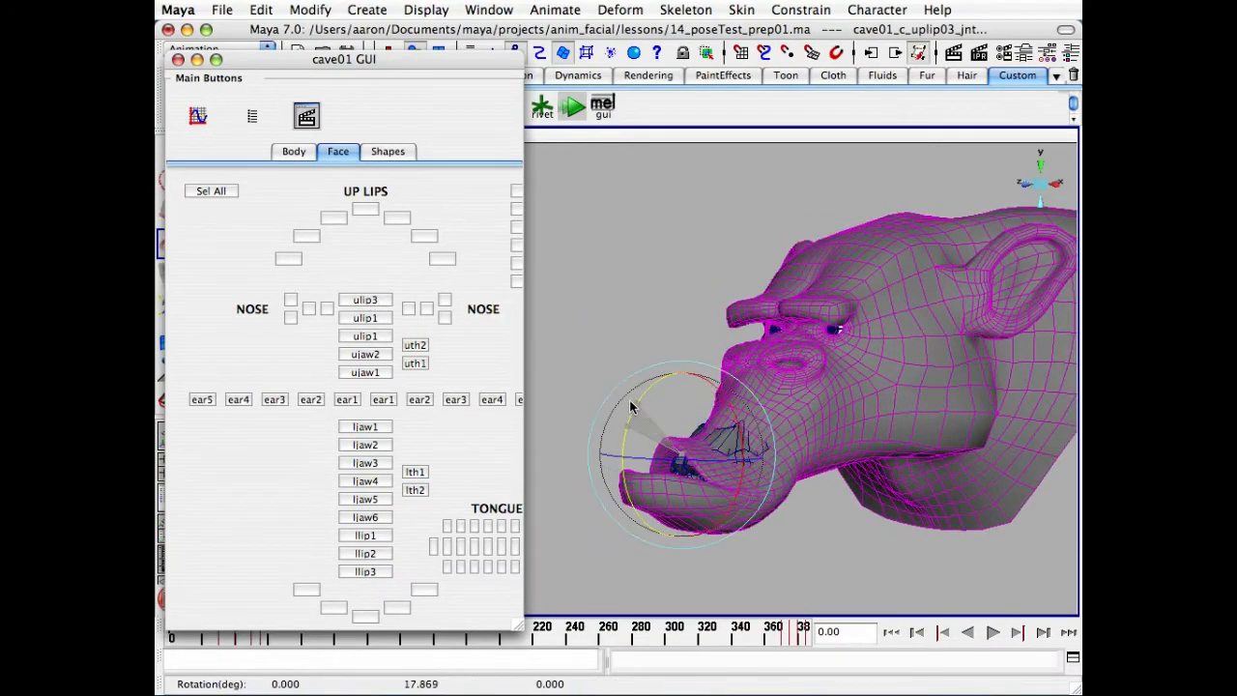
key(z)
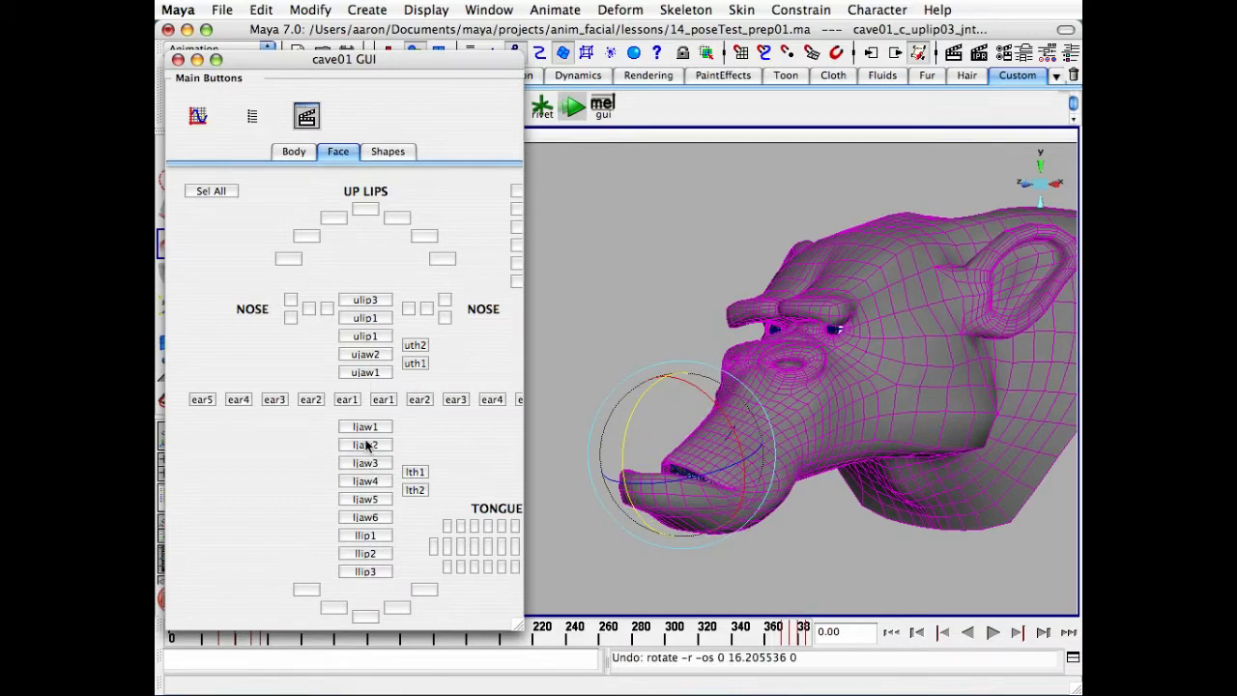
click(580, 345)
- Try rotating the first lower jaw joint lojaw01, undo the rotation, and clear the selection
click(373, 443)
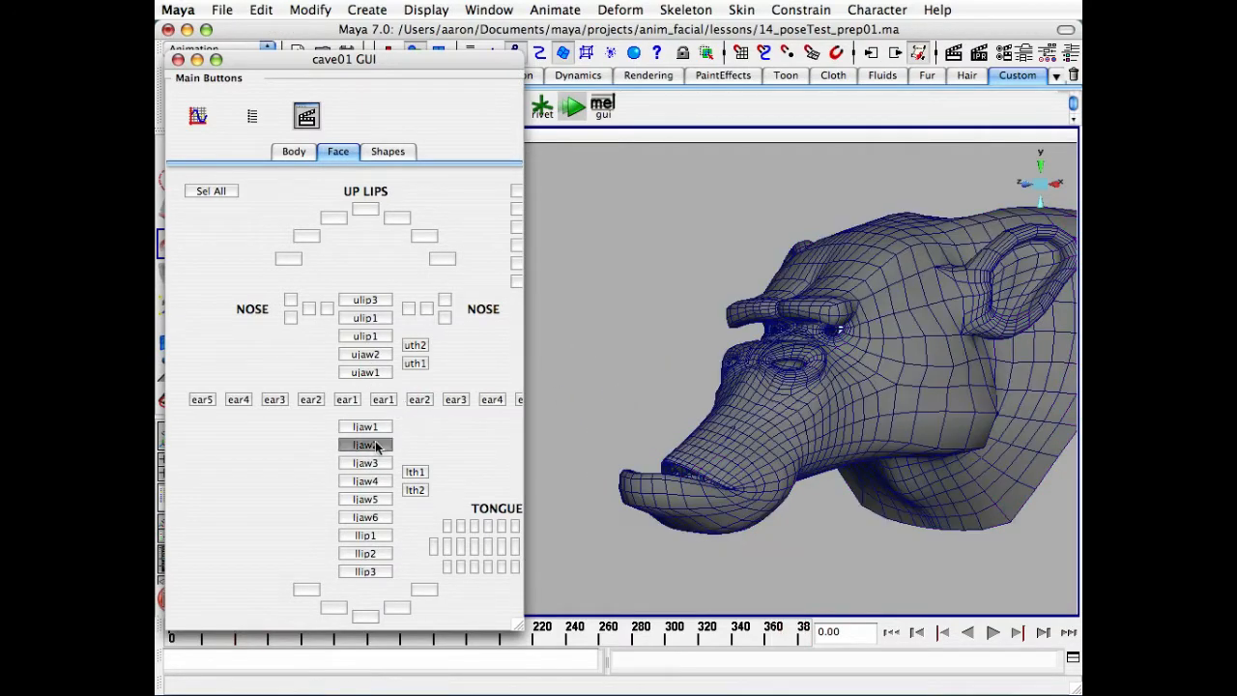
click(374, 426)
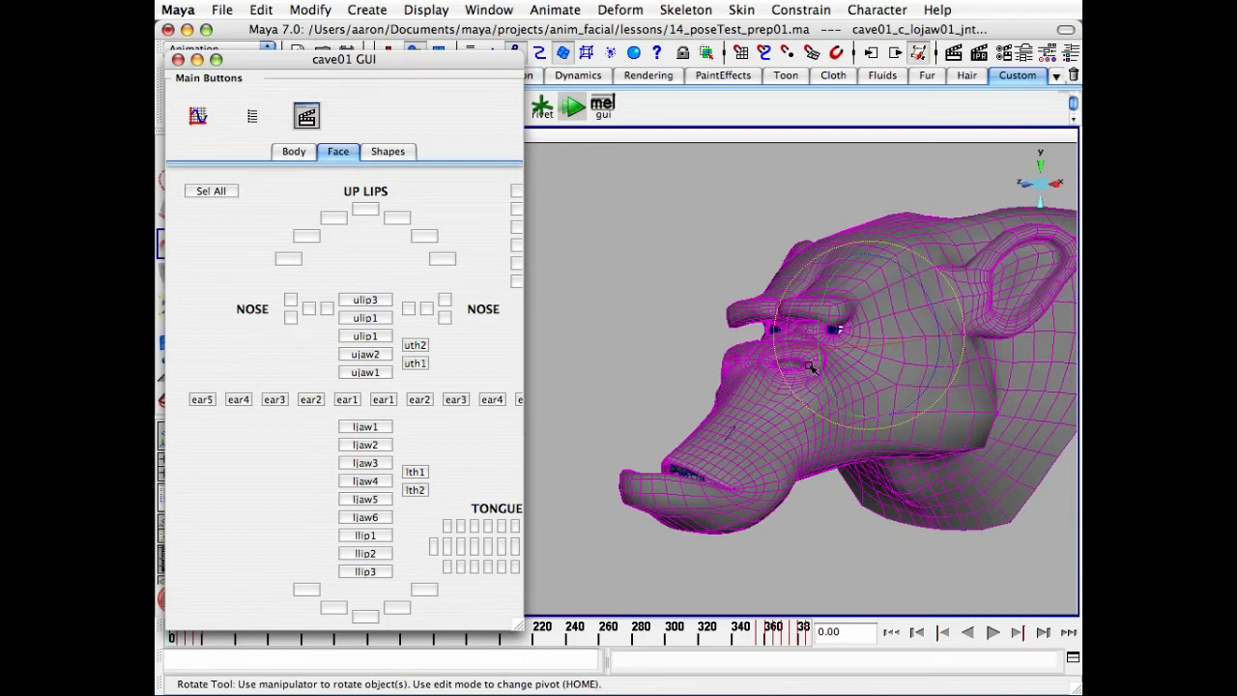
drag(819, 328, 819, 335)
key(z)
click(574, 394)
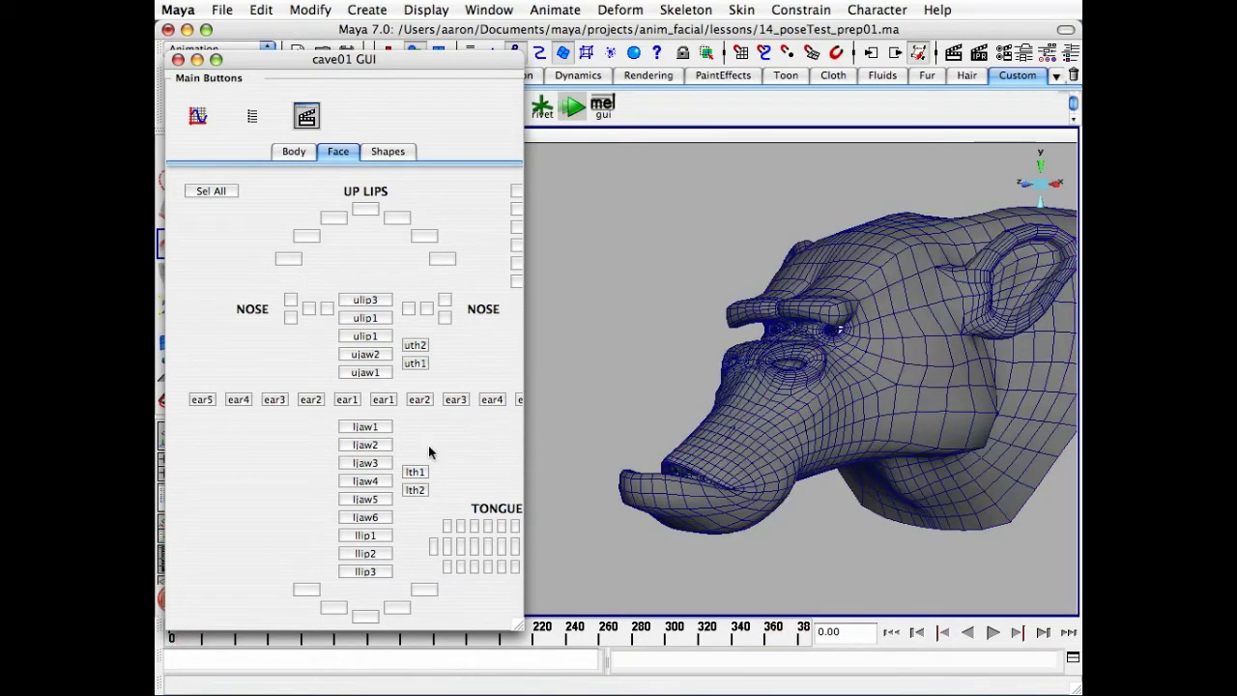
- Try rotating the first right ear joint r_ear01 and clear the selection
click(351, 400)
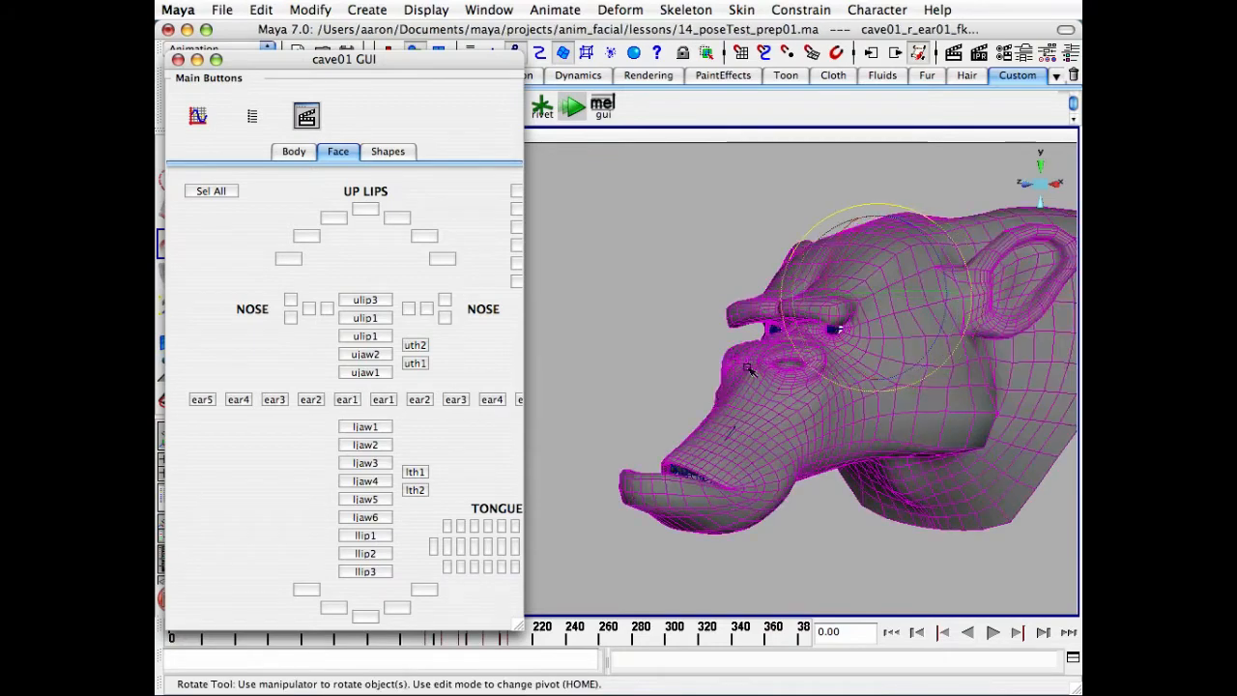
drag(949, 275, 951, 274)
click(669, 299)
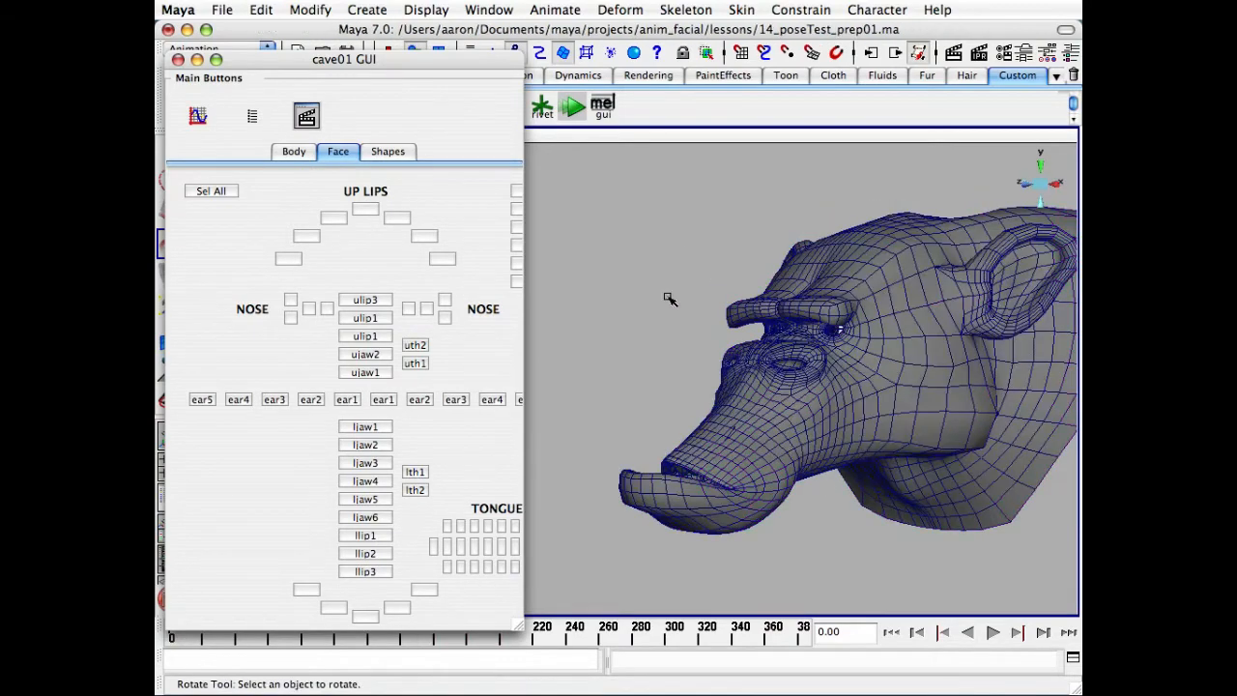
alt+drag(729, 315, 756, 325)
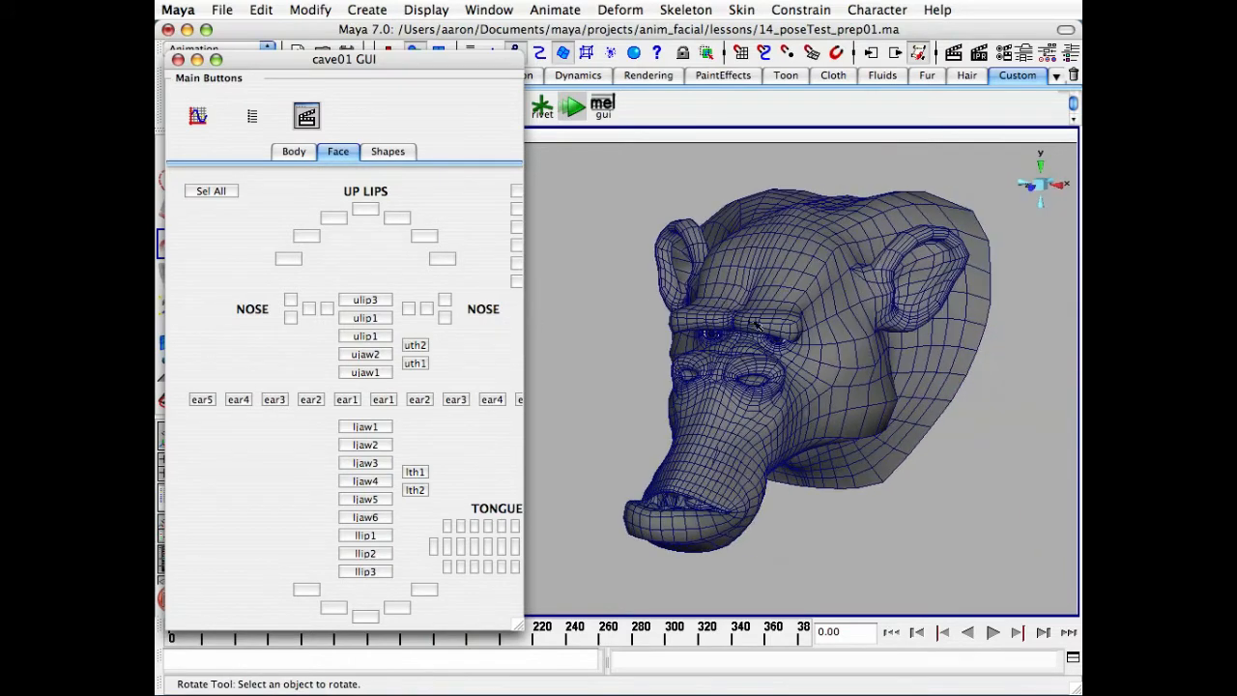
- Close the character control window and examine the pose at frame 375 from the side and three-quarter angles
click(178, 60)
alt+middle_drag(684, 273, 528, 288)
mouse_move(781, 633)
mouse_down()
mouse_move(801, 636)
mouse_move(793, 646)
mouse_up()
alt+right_drag(732, 474, 712, 447)
mouse_move(712, 448)
alt+mouse_down()
mouse_move(784, 442)
mouse_move(707, 455)
mouse_move(691, 440)
mouse_move(711, 438)
alt+mouse_up()
alt+right_drag(610, 474, 733, 458)
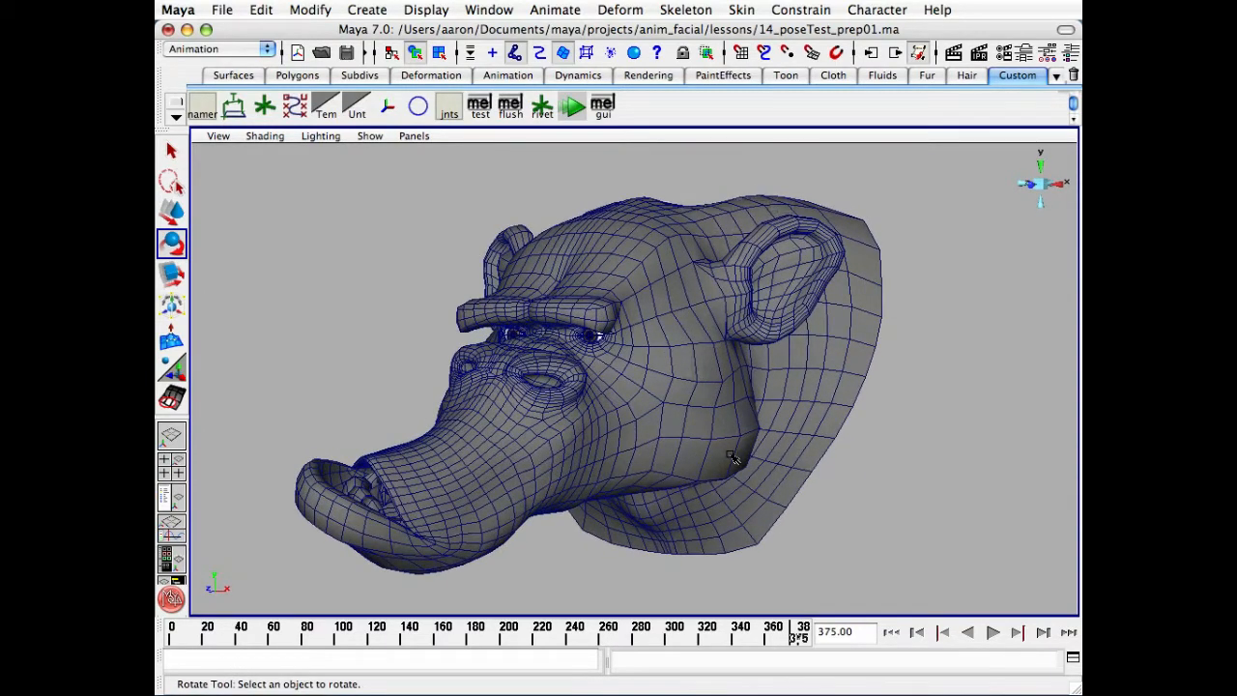
alt+drag(732, 458, 622, 420)
alt+right_drag(622, 420, 641, 416)
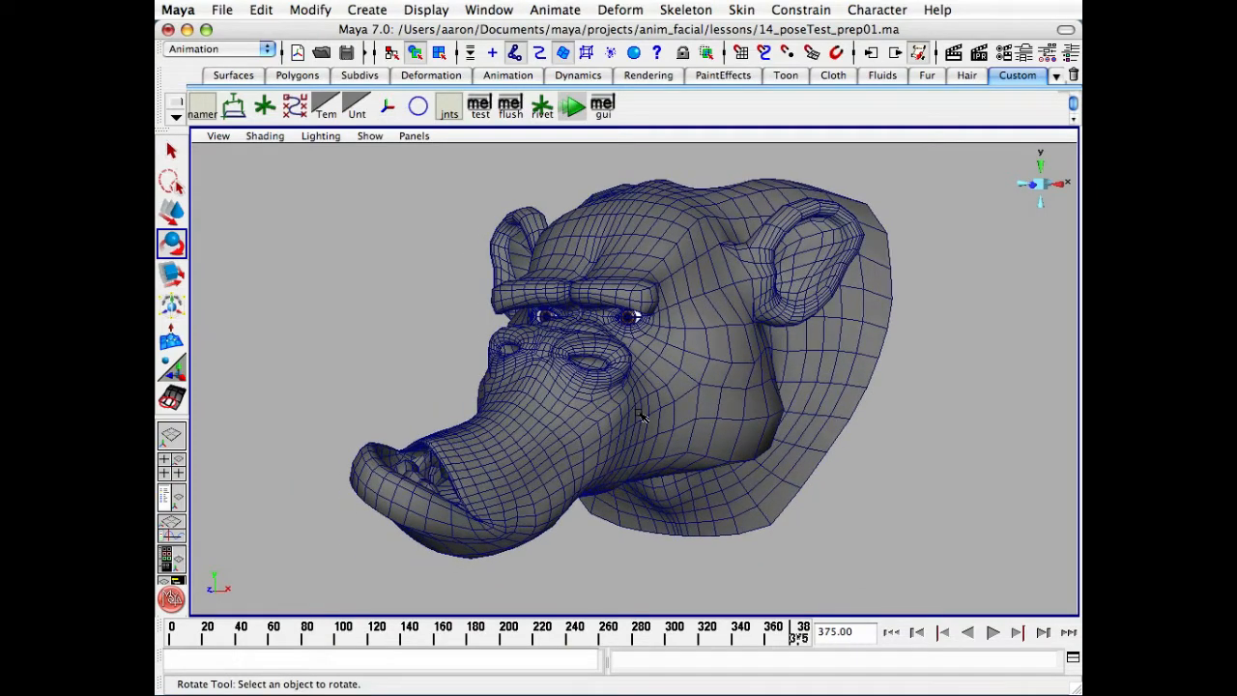
- Examine the wide-open mouth pose at frame 364 from the front and side
drag(799, 638, 778, 642)
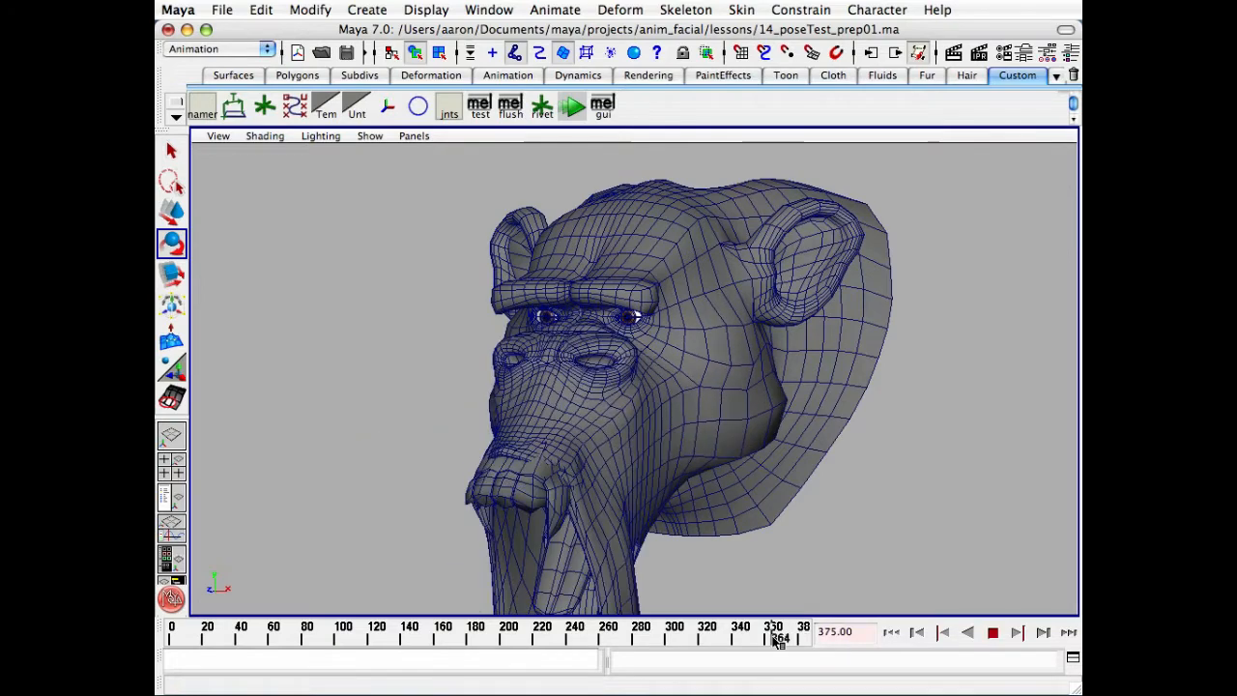
alt+right_drag(719, 483, 624, 472)
alt+middle_drag(621, 469, 613, 440)
alt+drag(613, 456, 512, 472)
alt+drag(643, 523, 740, 602)
- Compare the rest pose at frame 0 with the open-mouth pose at frame 365 in side view
key(alt+v)
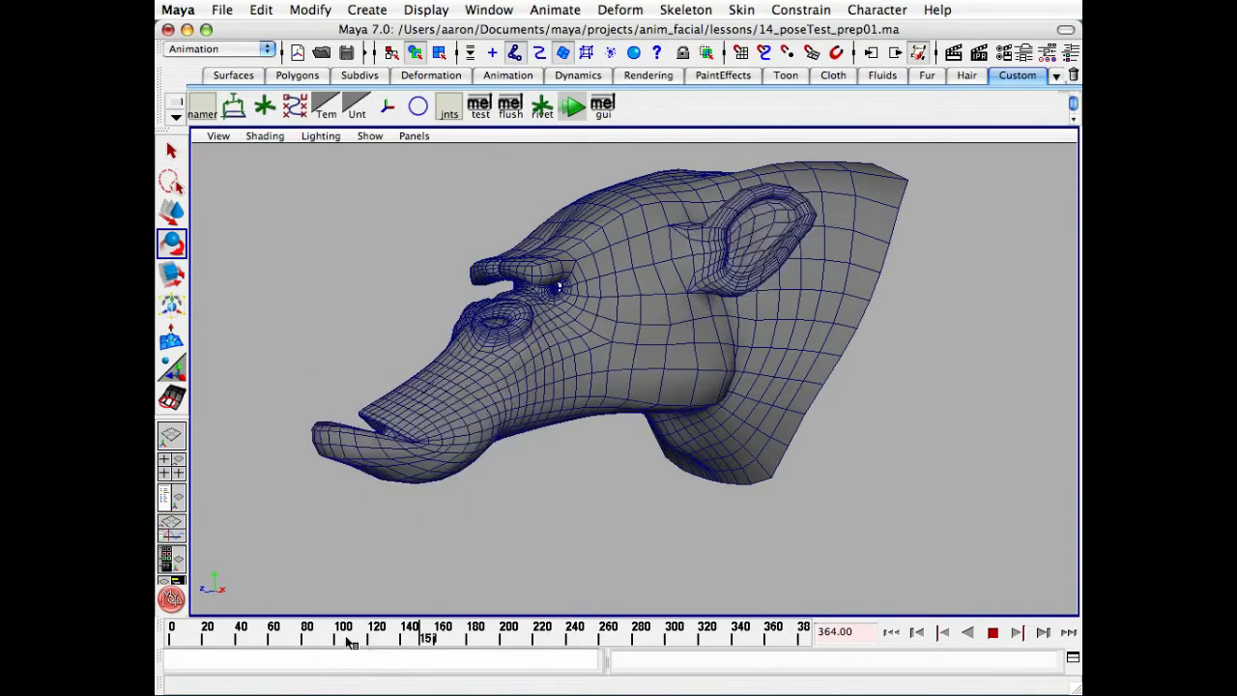
key(alt+v)
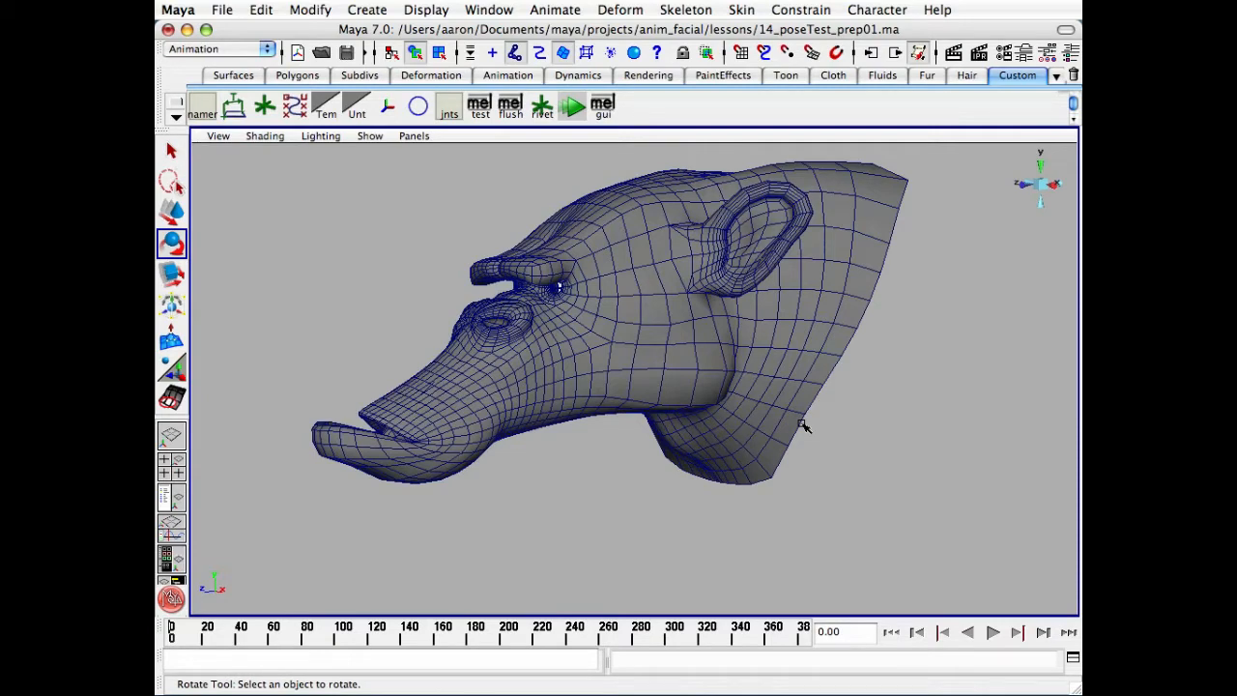
key(alt+v)
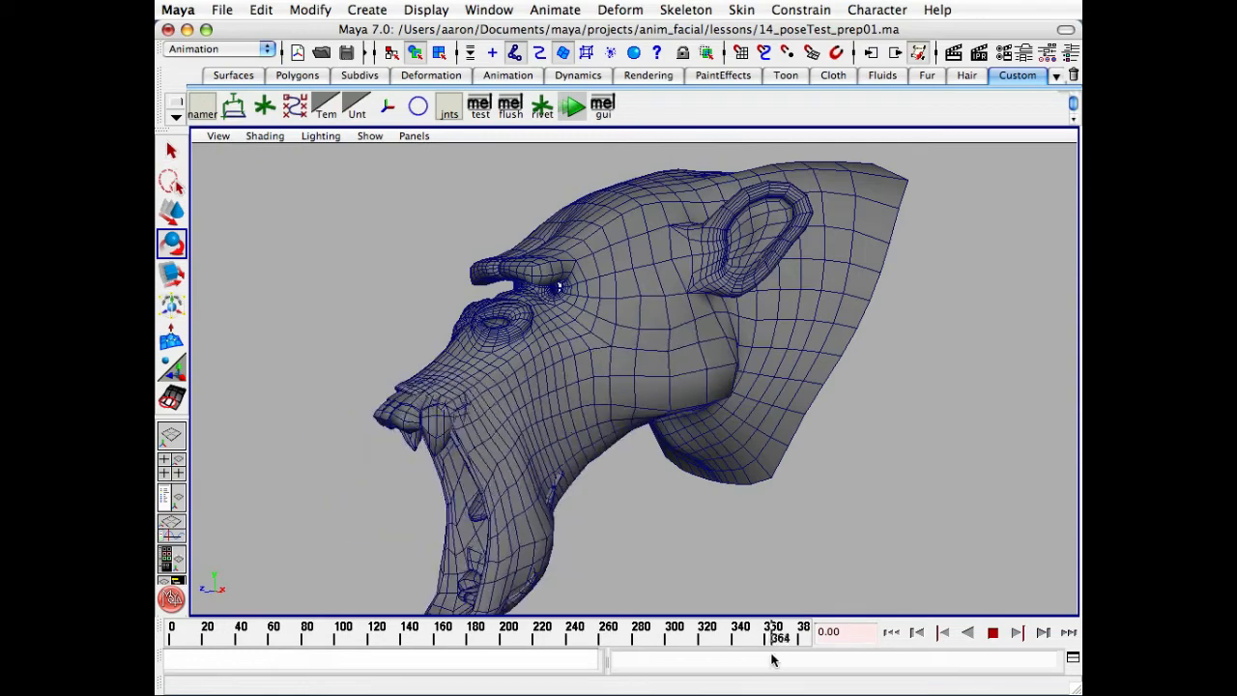
key(alt+v)
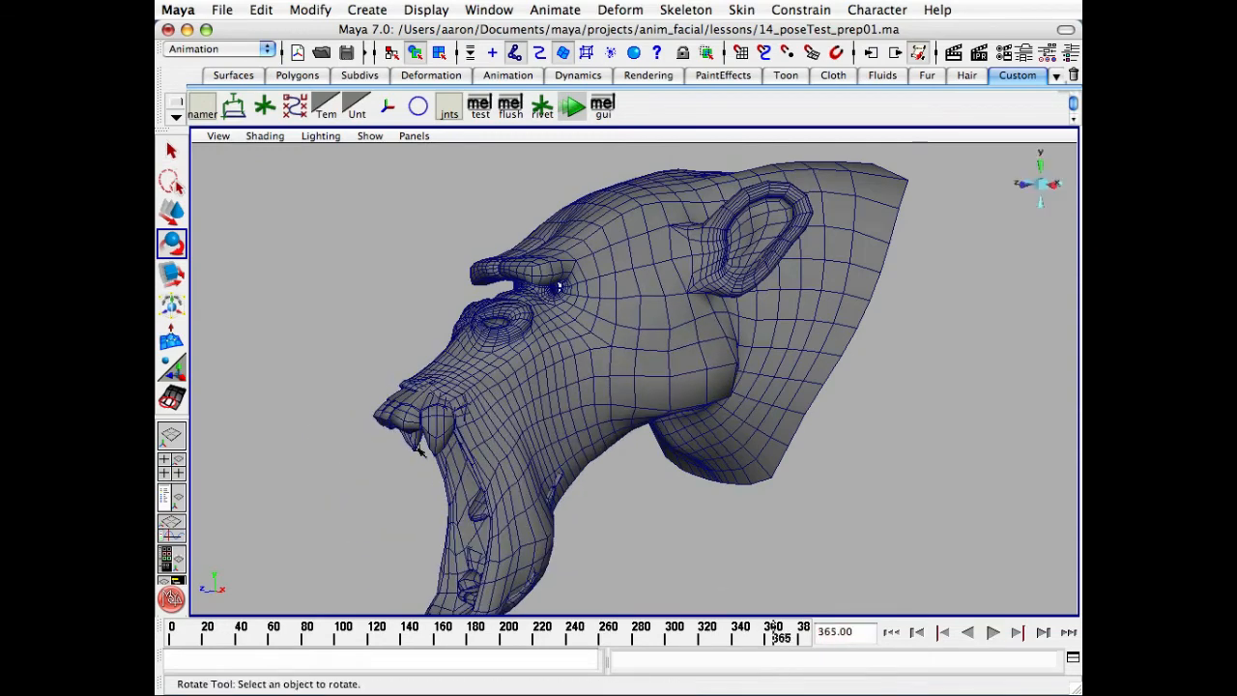
- Select the upper teeth joint upteeth02 through the character's face controls, try moving it forward out of the mouth, and undo the move
click(600, 106)
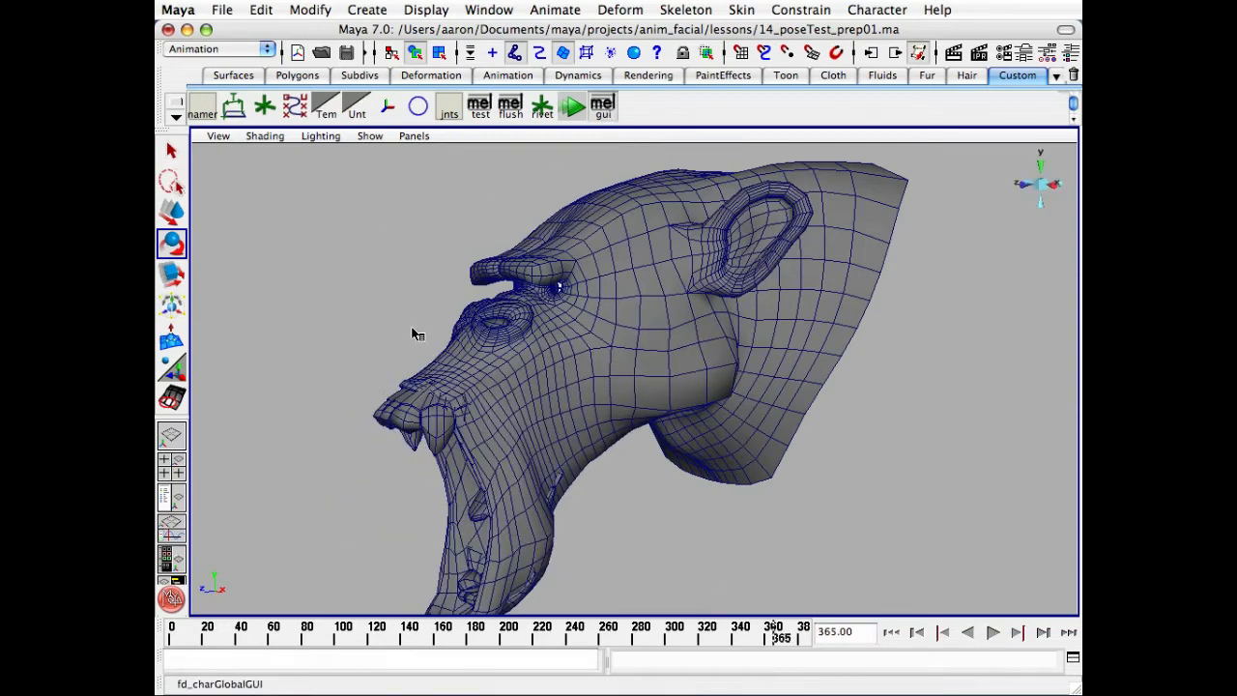
click(367, 152)
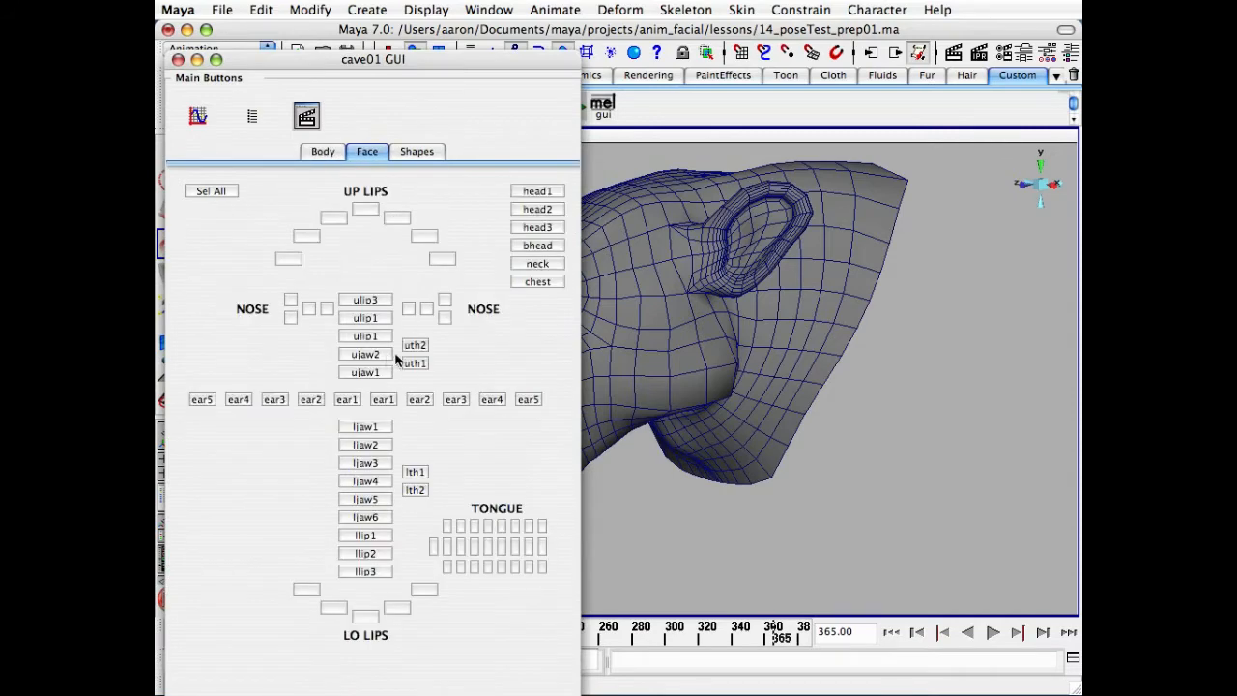
click(418, 348)
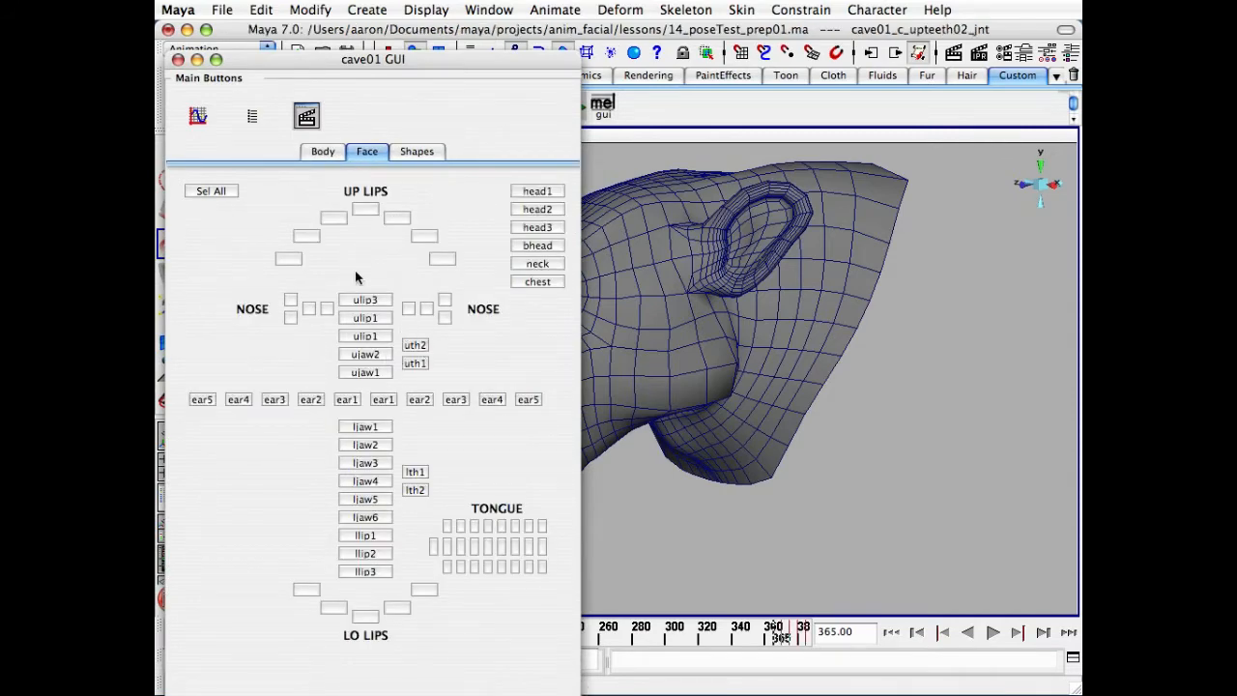
click(179, 61)
alt+drag(464, 358, 533, 357)
key(r)
drag(422, 388, 323, 383)
key(w)
key(z)
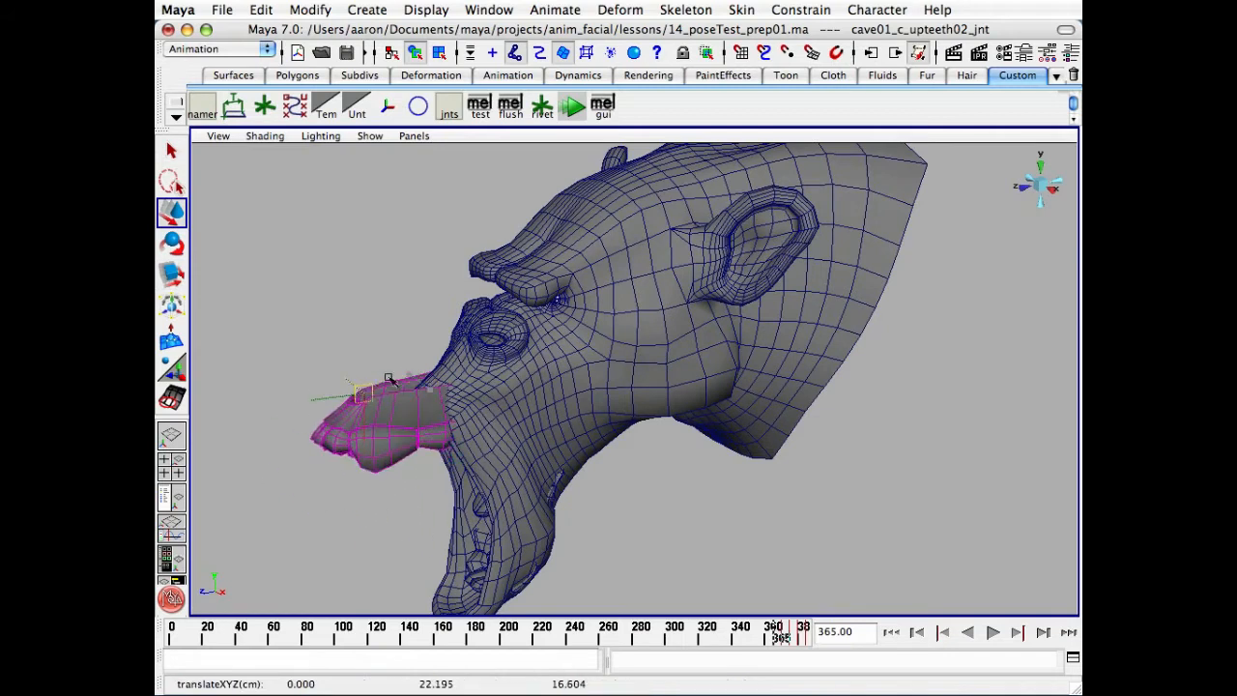
- Try rotating the upper teeth joint upteeth02, undo the rotation, and clear the selection
key(e)
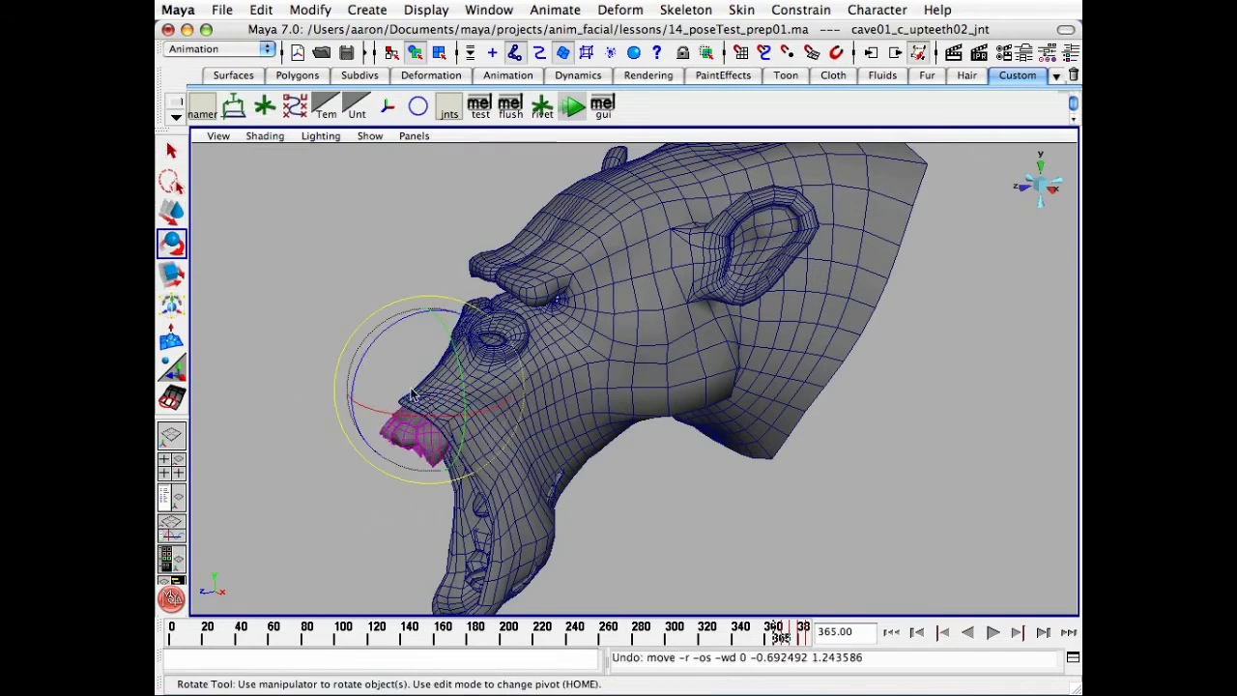
drag(418, 416, 397, 395)
key(z)
key(q)
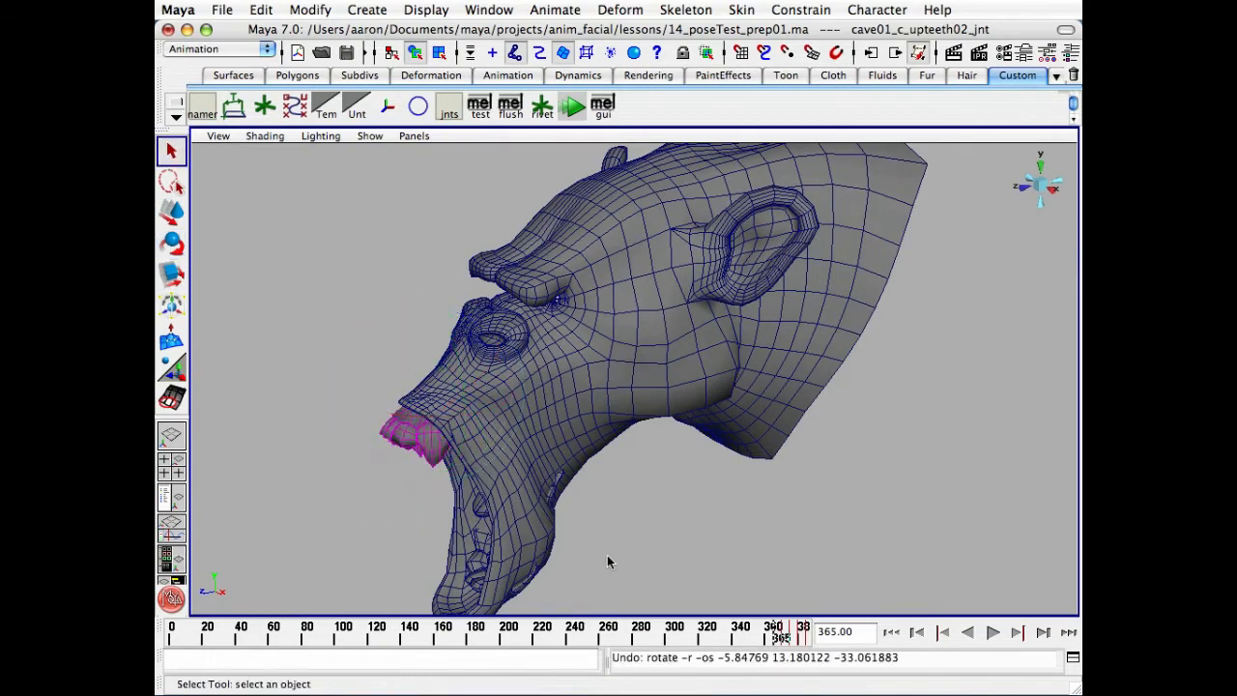
alt+drag(607, 554, 657, 516)
click(688, 545)
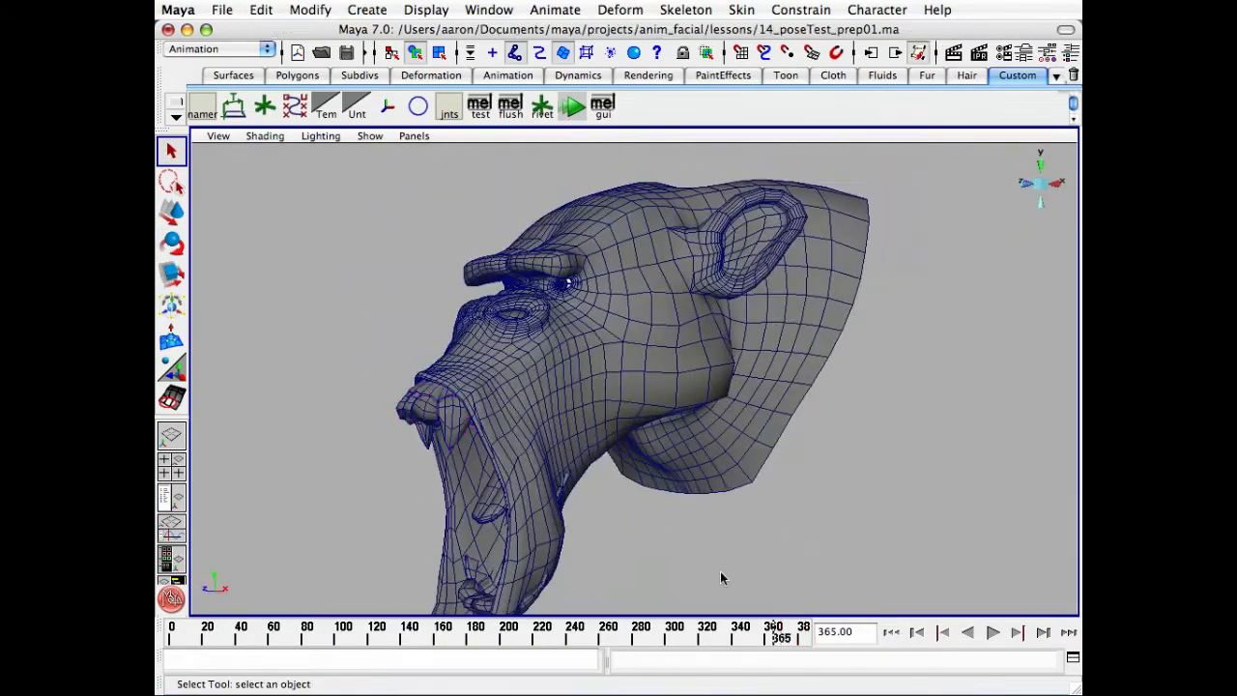
- Check the sideways mouth pose at frame 375 from above and return to the rest pose at frame 0
drag(802, 641, 790, 667)
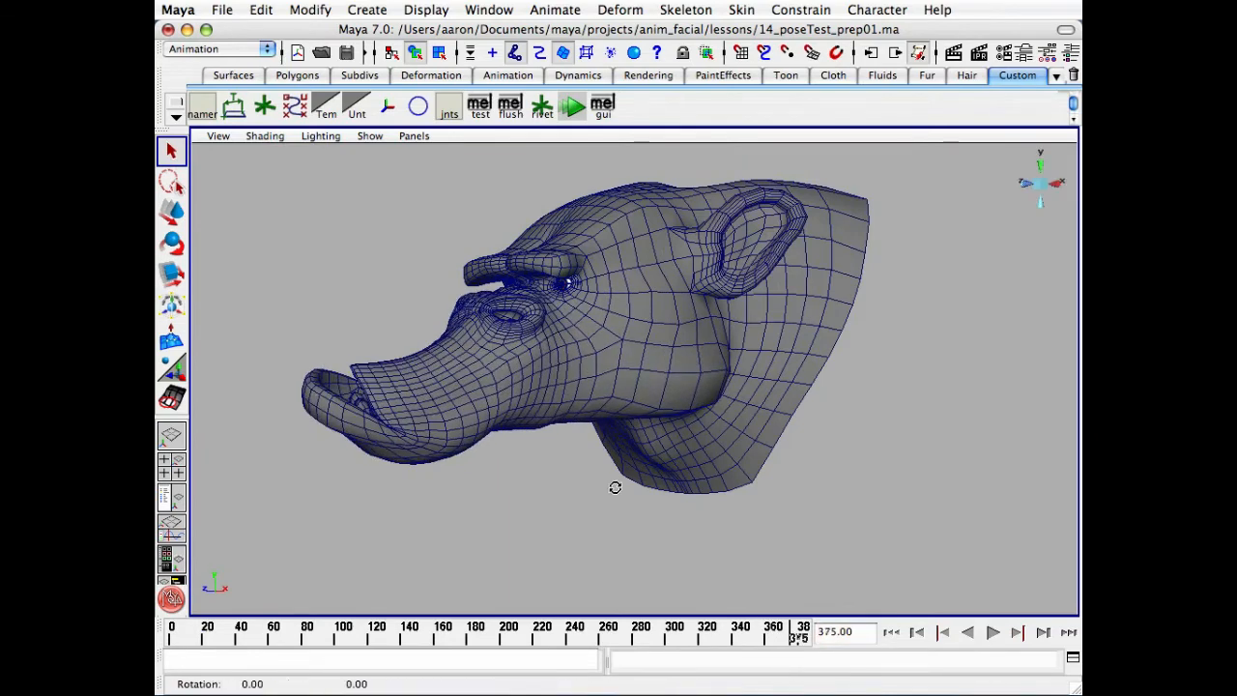
alt+drag(613, 486, 622, 538)
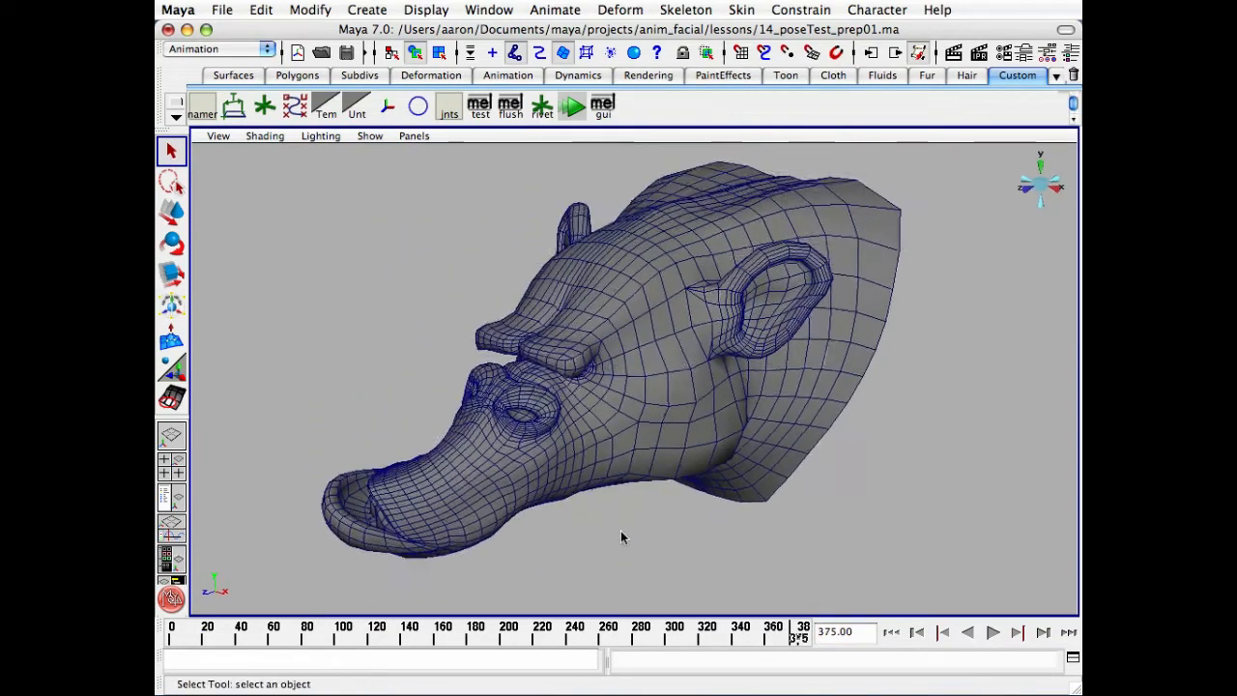
key(alt+v)
drag(836, 634, 152, 651)
scroll(655, 400, down, 3)
mouse_move(654, 401)
alt+mouse_down()
mouse_move(624, 412)
mouse_move(674, 421)
alt+mouse_up()
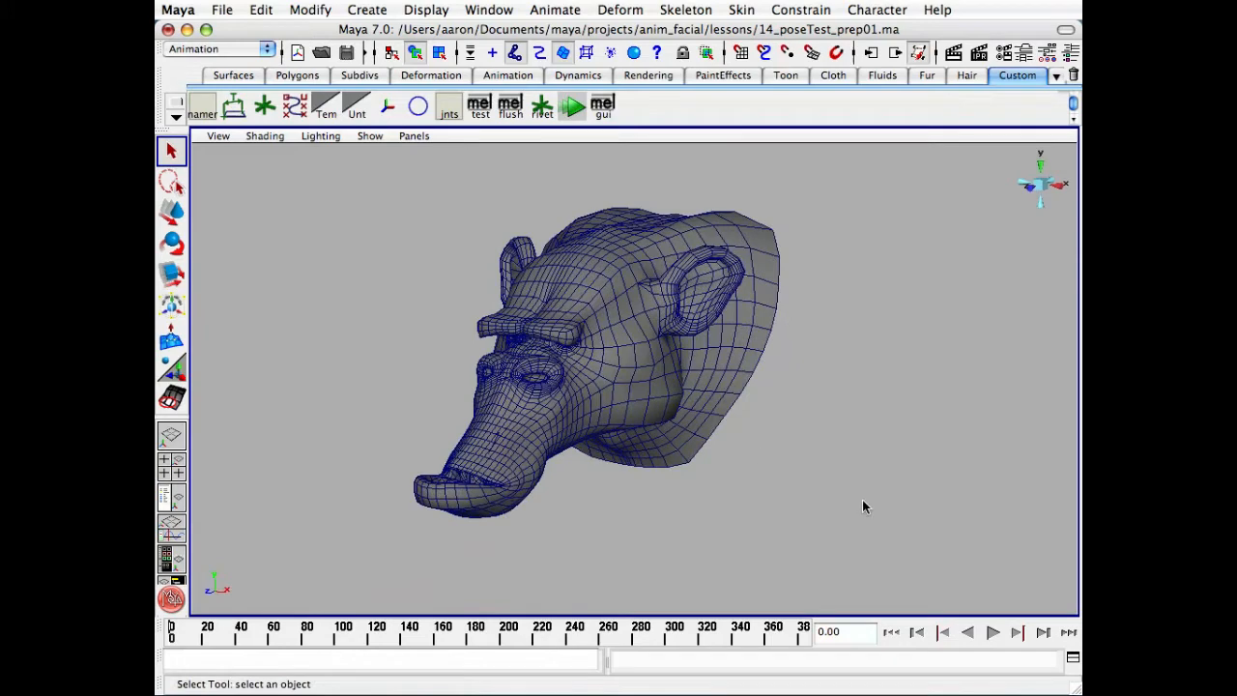
- Examine the creature's head in its rest pose from three-quarter, side and higher angles
alt+drag(864, 501, 842, 497)
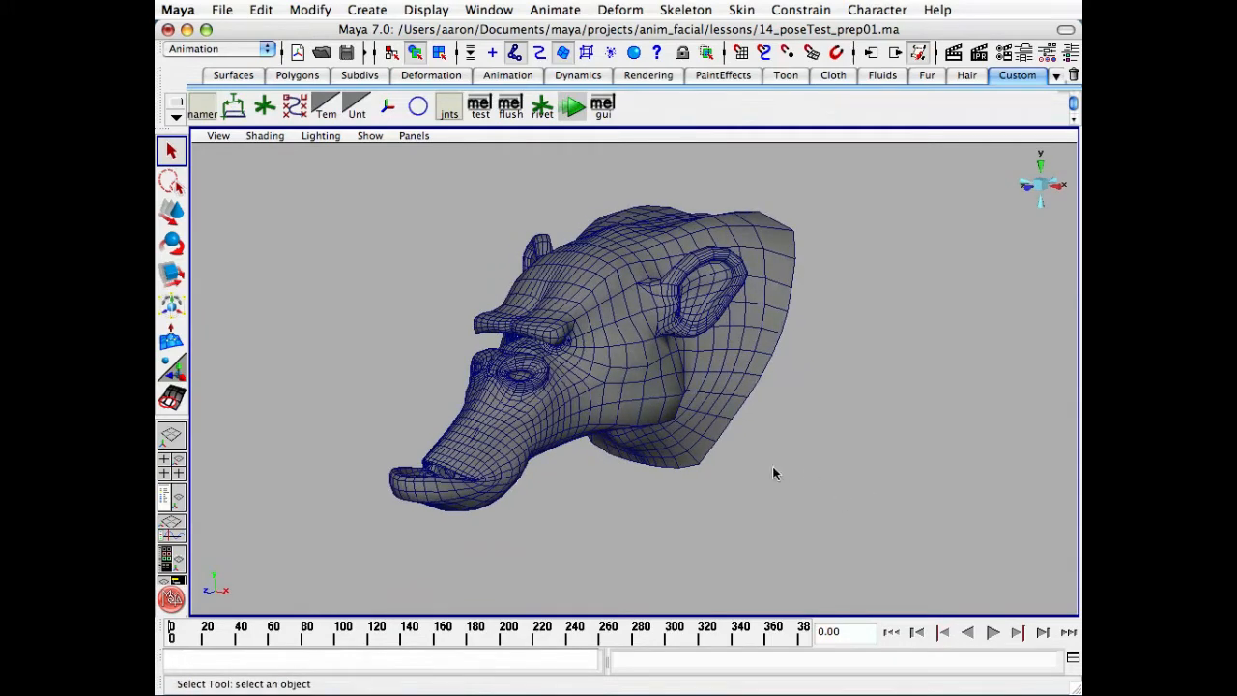
alt+drag(772, 466, 802, 441)
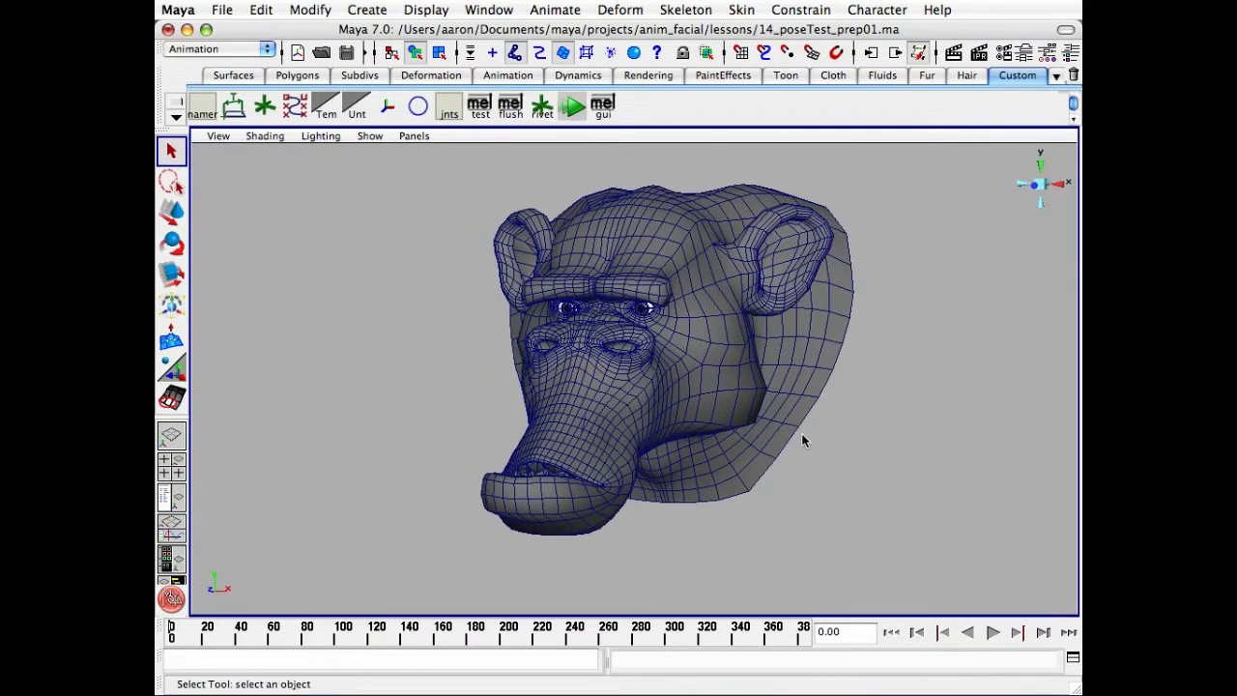
alt+drag(803, 433, 763, 448)
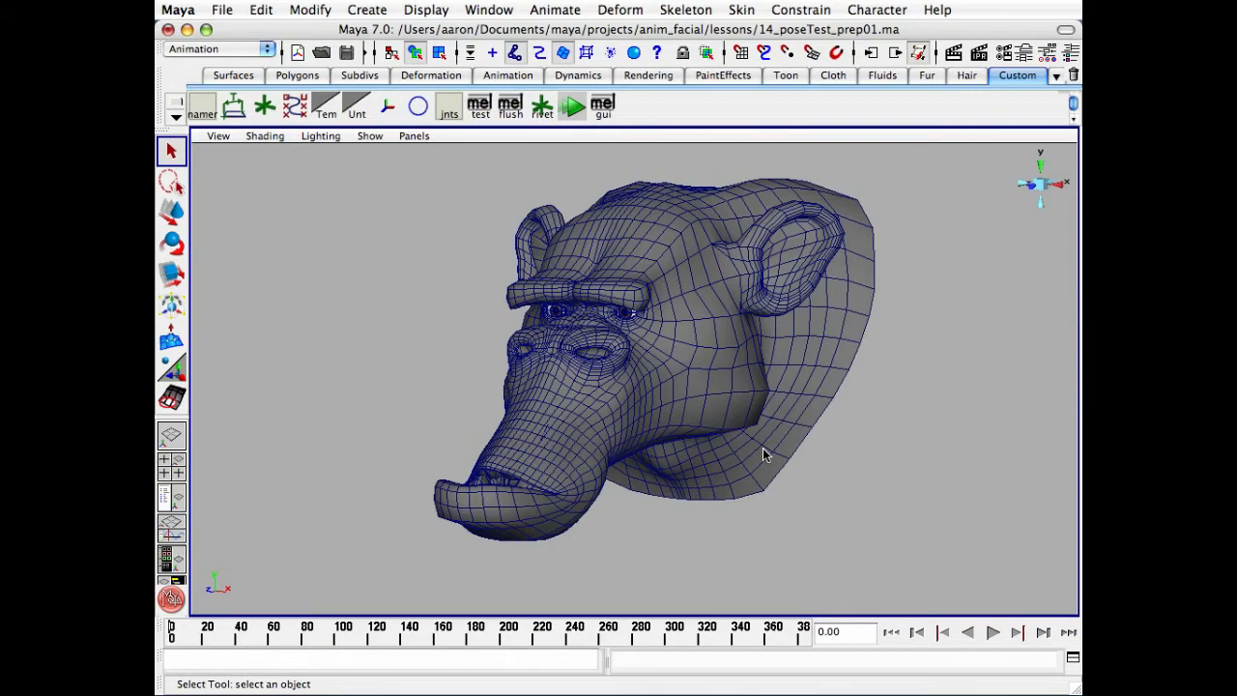
alt+drag(763, 450, 717, 413)
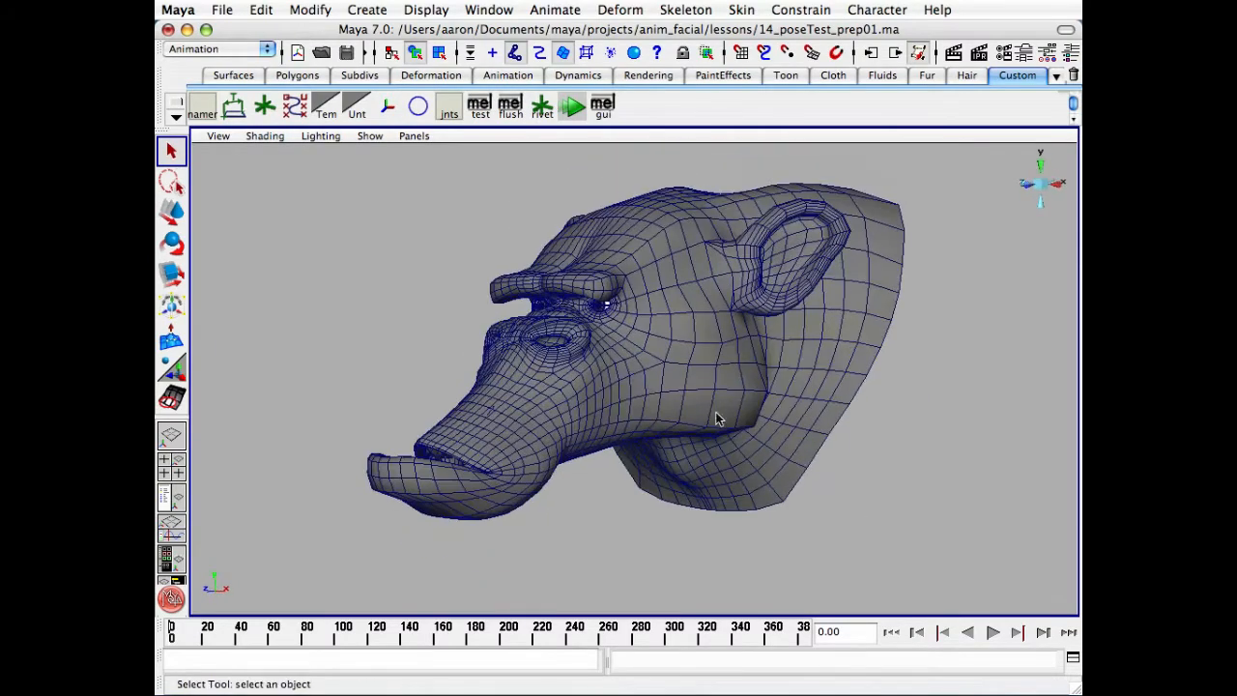
alt+drag(681, 494, 367, 381)
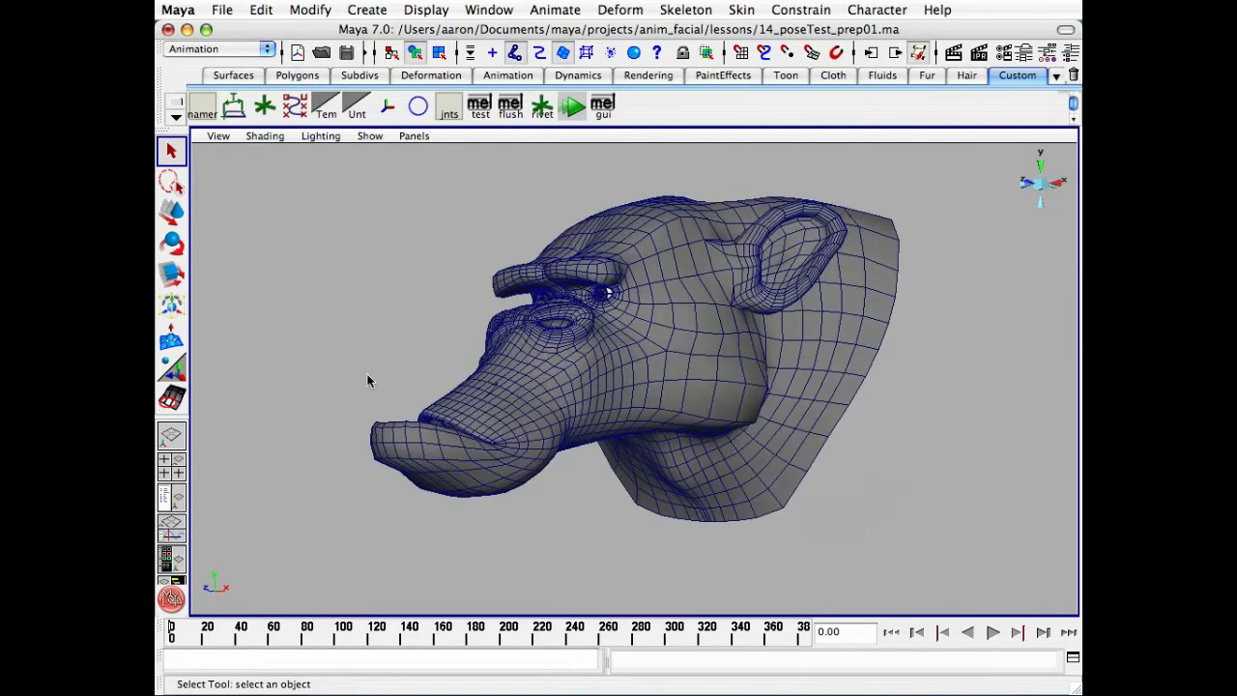
alt+drag(578, 451, 549, 389)
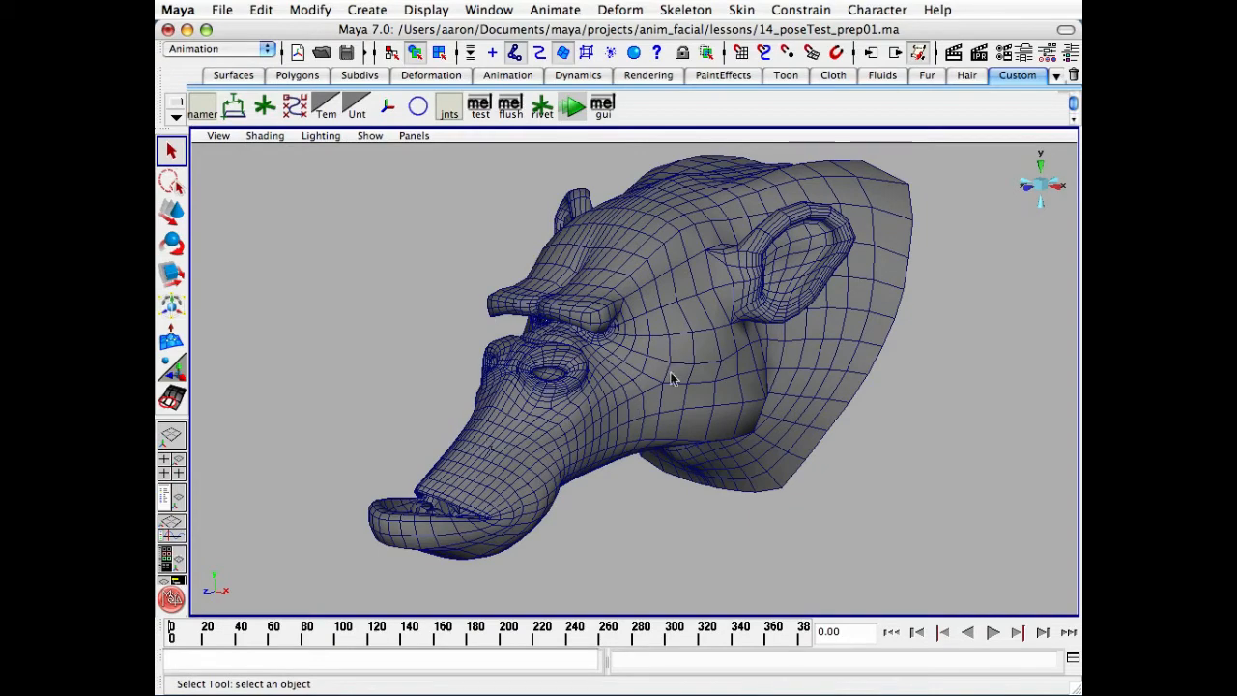
alt+drag(651, 409, 577, 247)
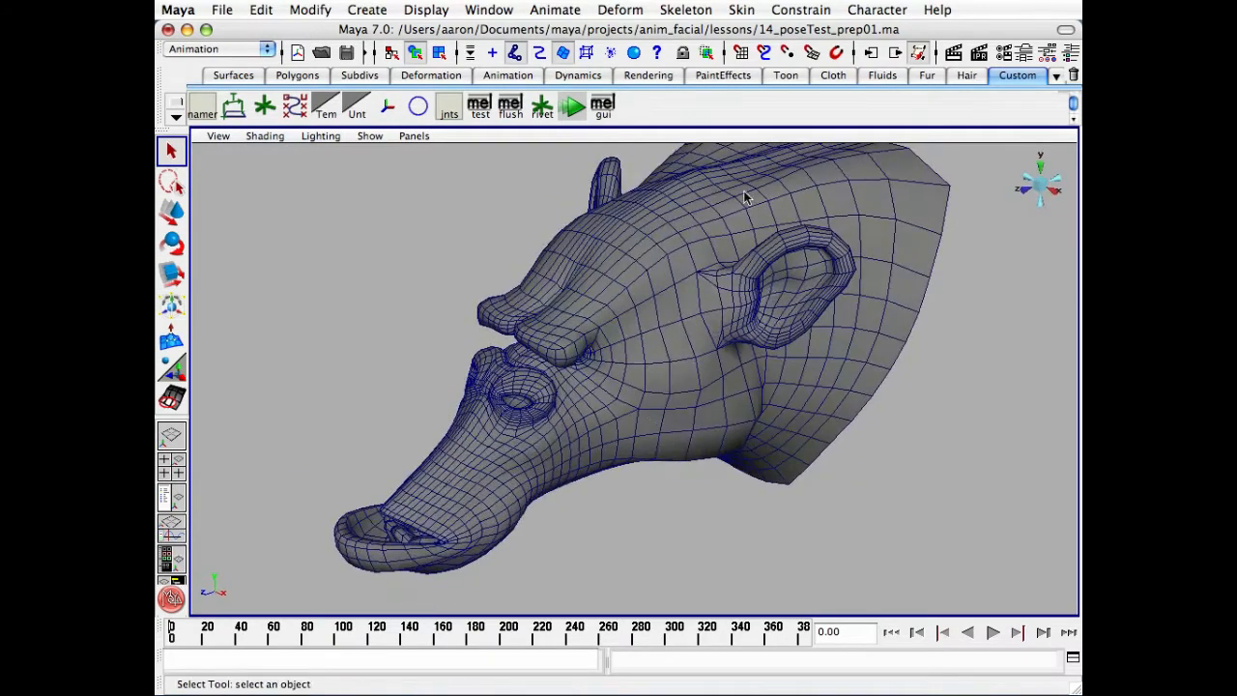
alt+drag(551, 474, 598, 362)
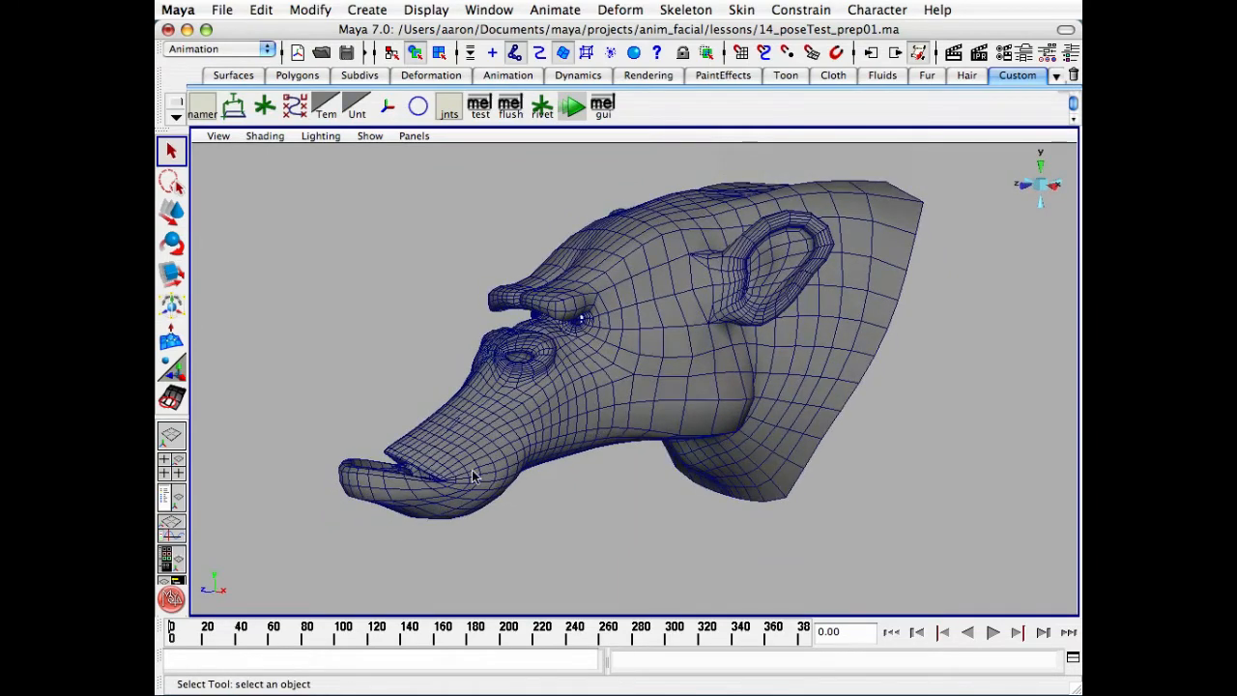
alt+drag(529, 466, 571, 483)
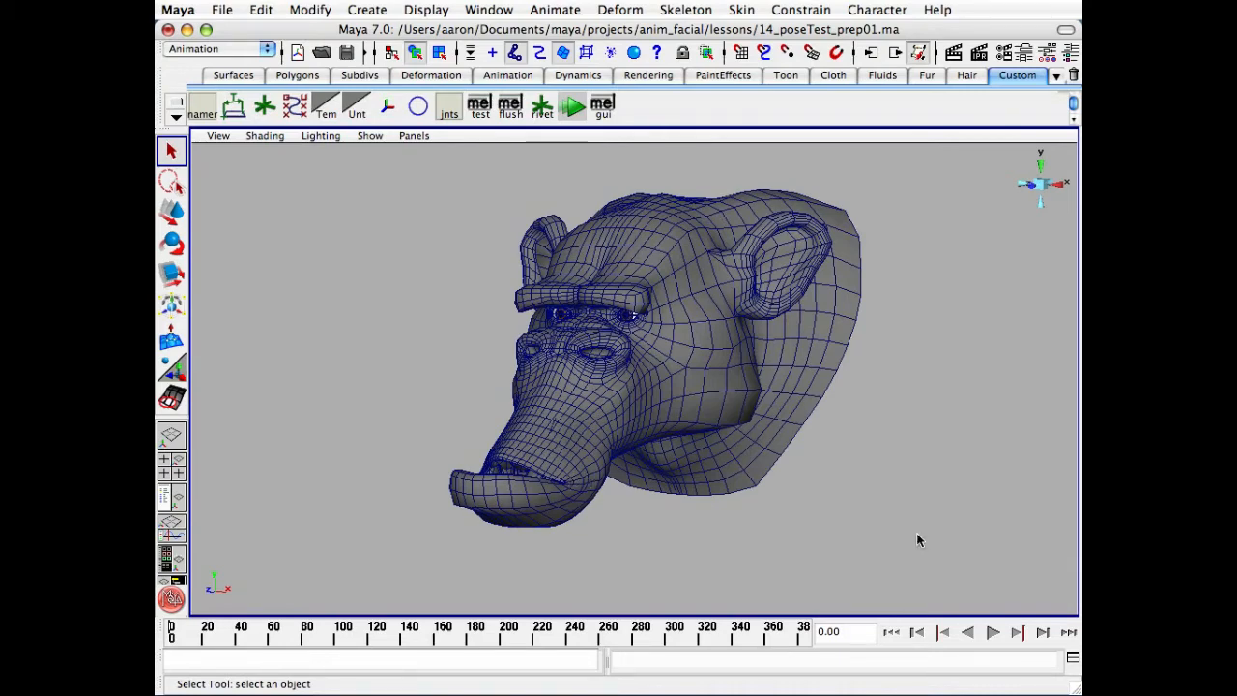
alt+right_drag(841, 516, 881, 508)
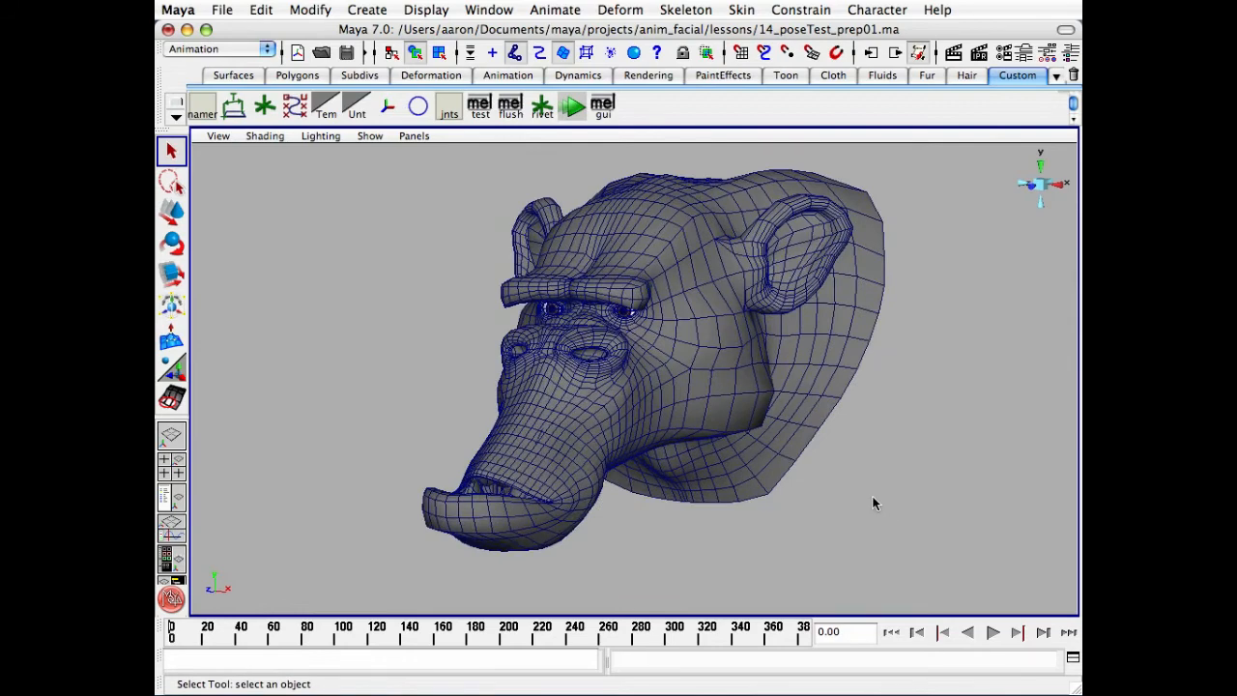
alt+drag(873, 502, 824, 487)
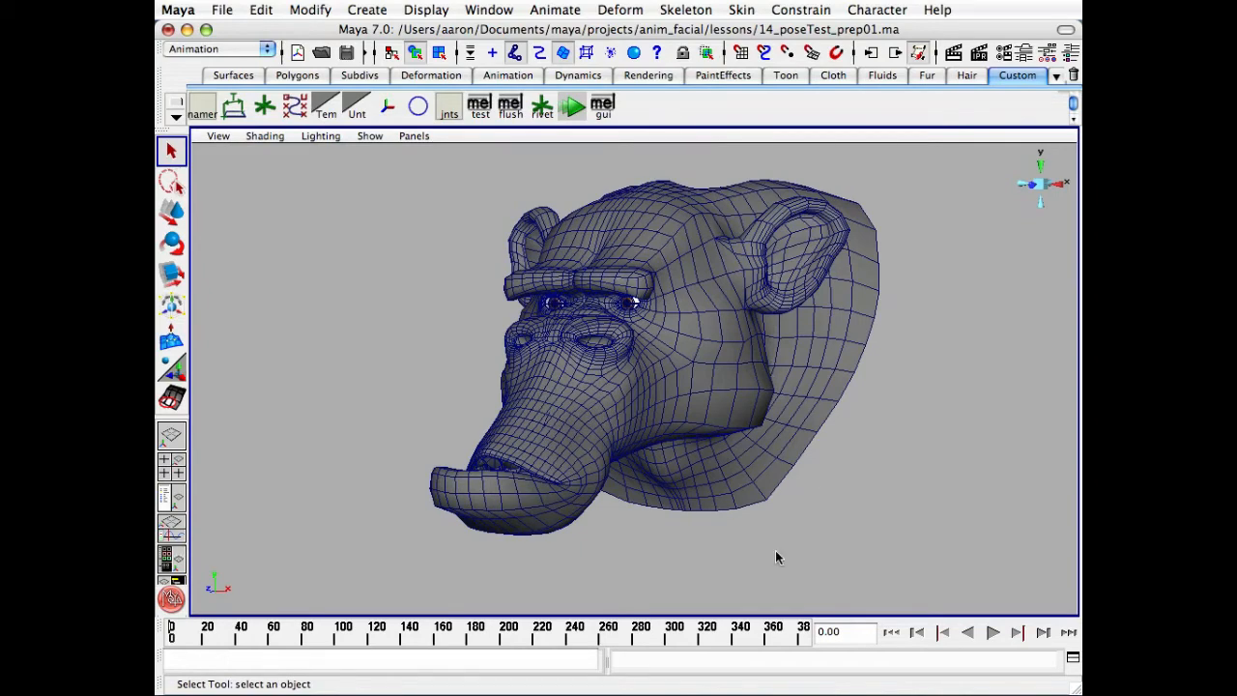
alt+drag(775, 557, 720, 518)
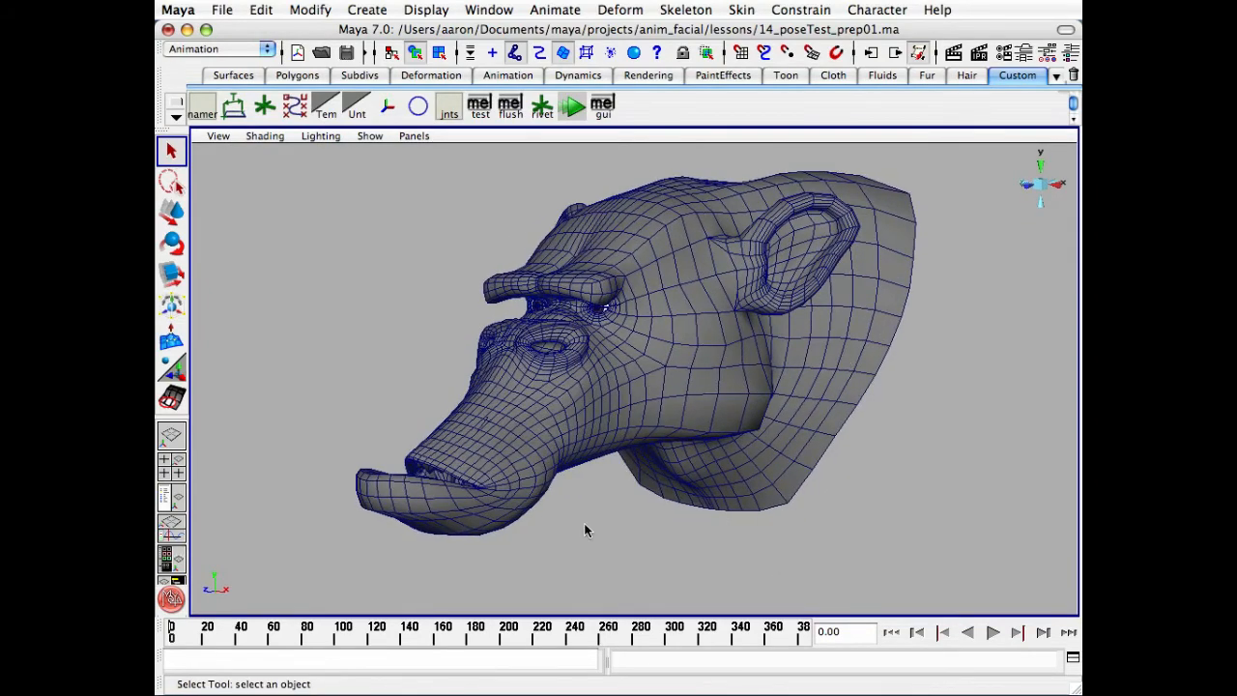